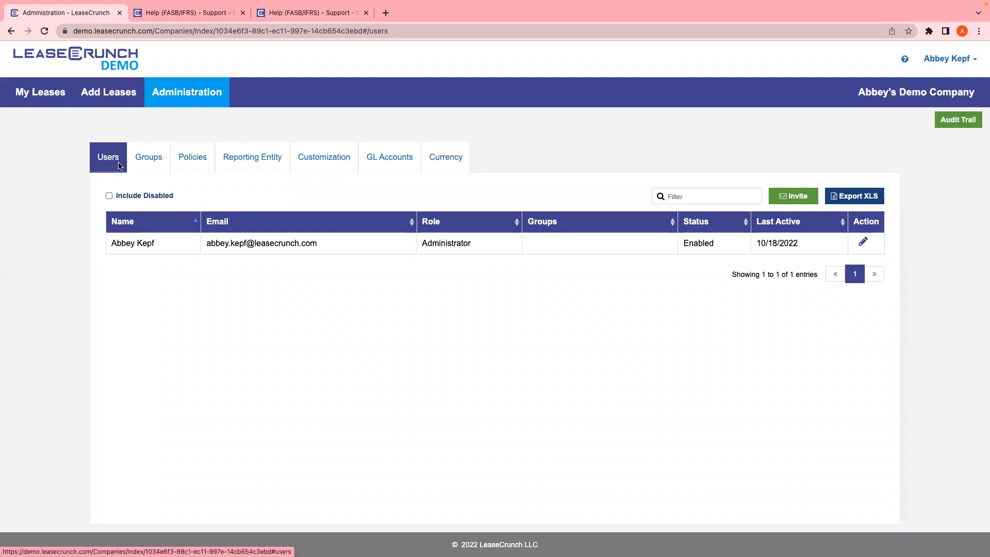
Review the role options available when inviting a user, and close the invitation form without sending it
left_click(793, 196)
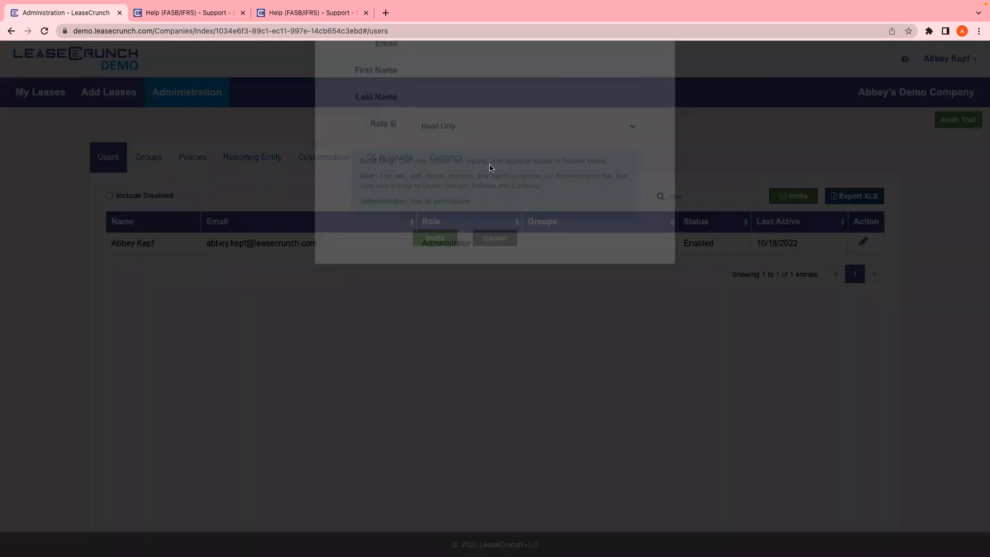
left_click(352, 190)
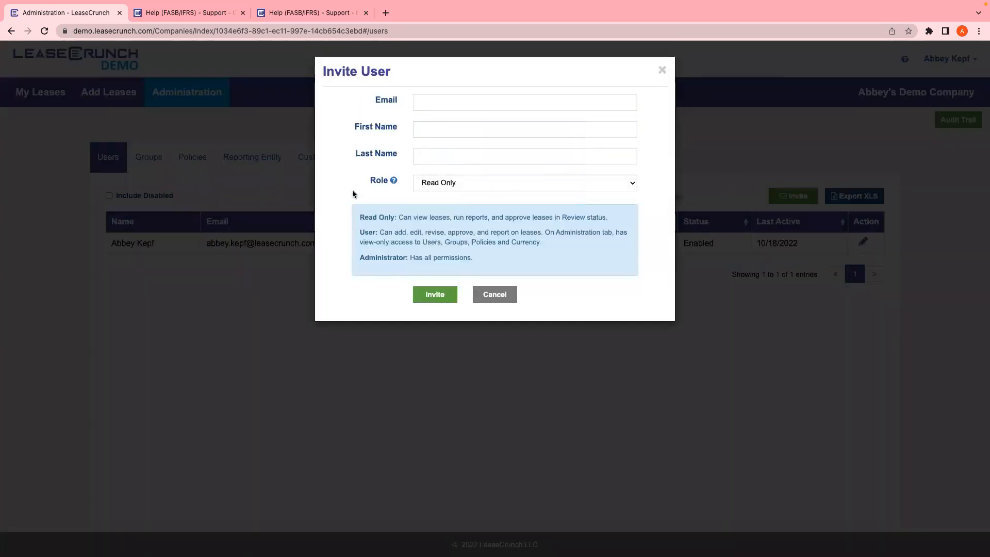
left_click(468, 183)
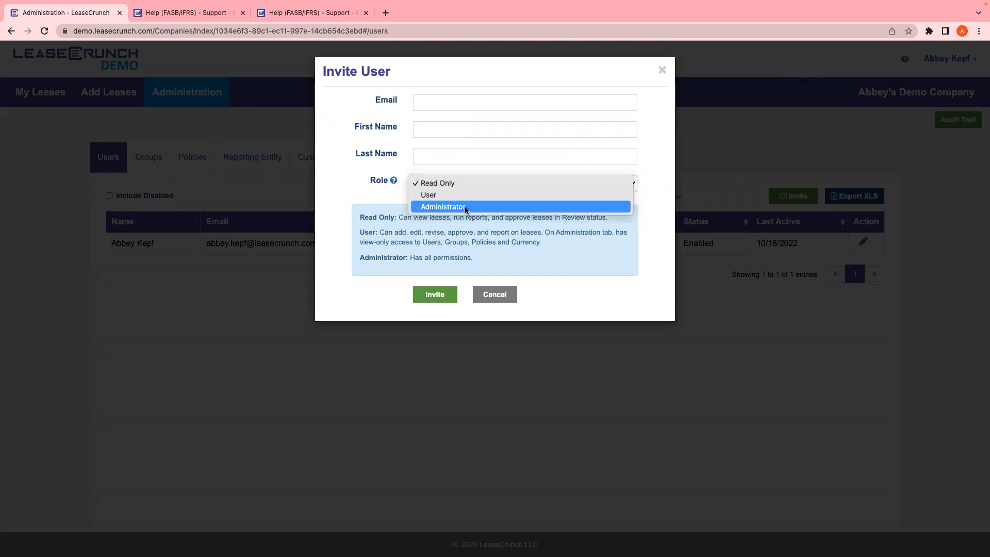
left_click(84, 175)
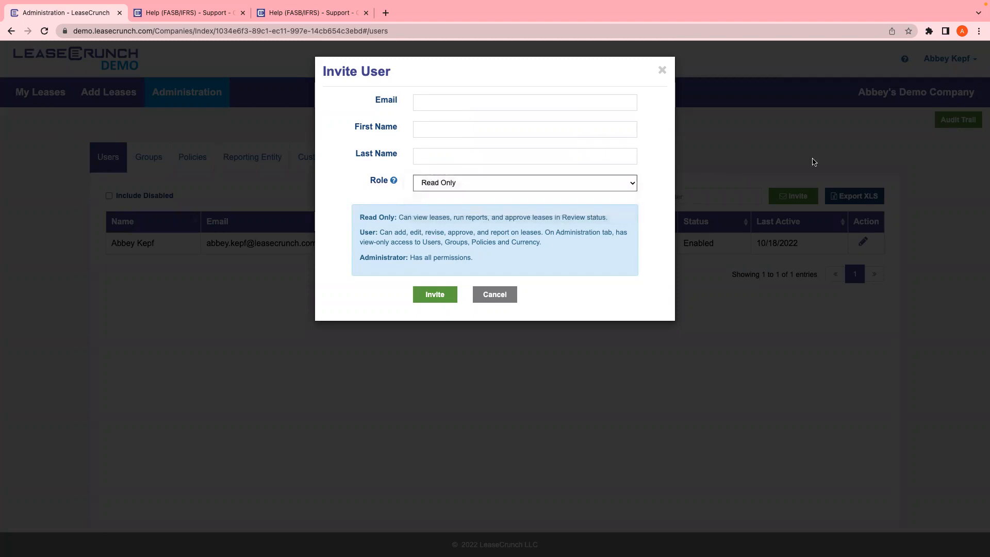
left_click(662, 70)
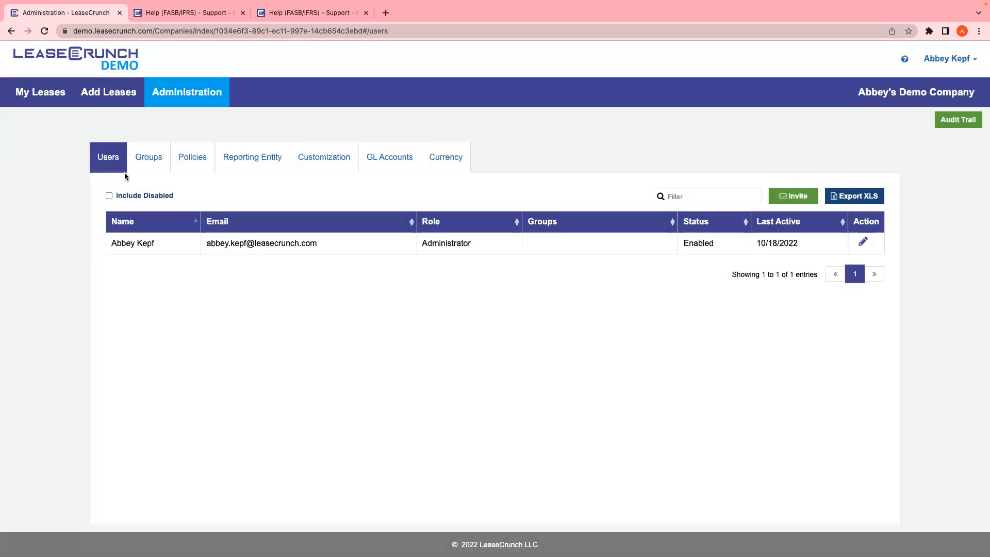
Review the administration settings for groups, policies, reporting entities, customization, GL accounts with their reporting entity choices, and currency
left_click(146, 163)
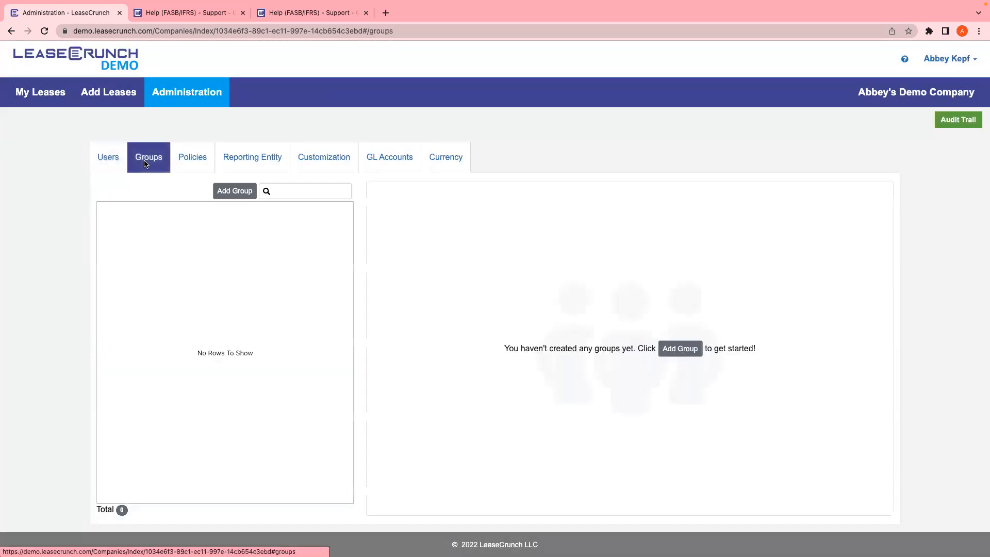
left_click(198, 163)
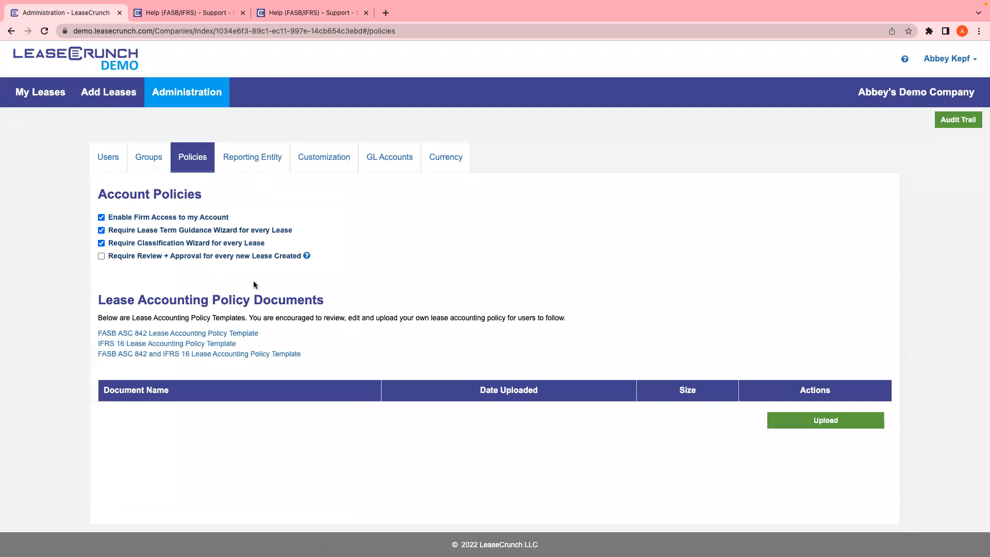
left_click(269, 166)
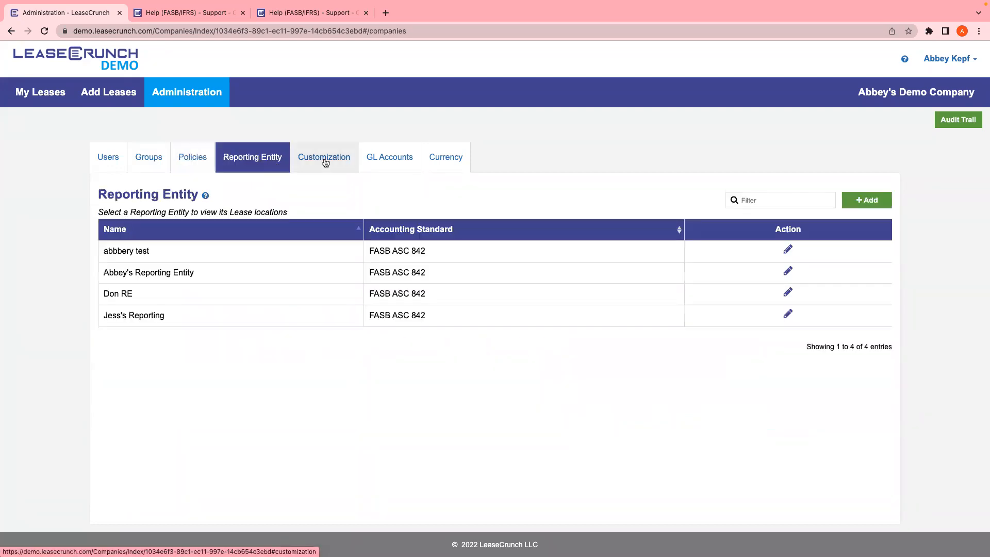
left_click(325, 163)
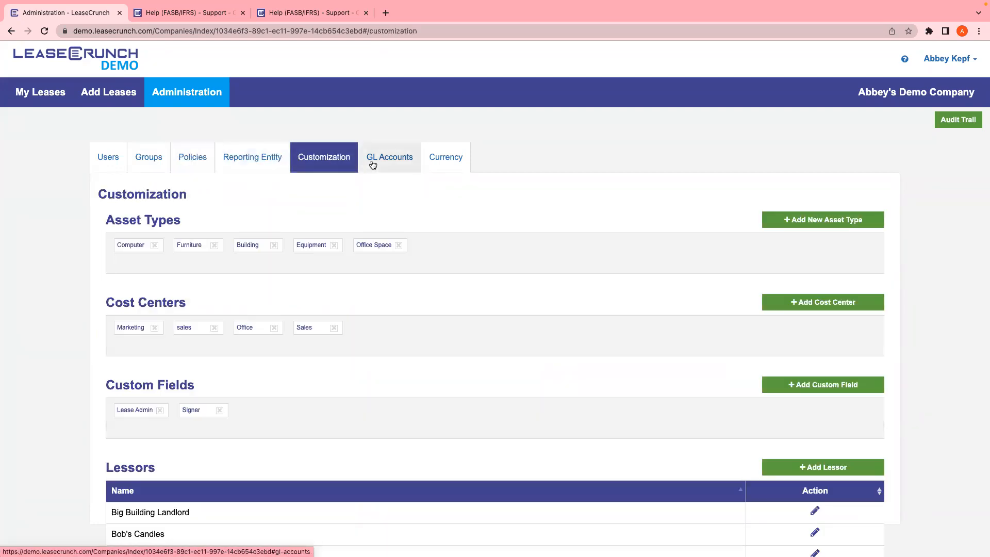
scroll(405, 208, "down", 1)
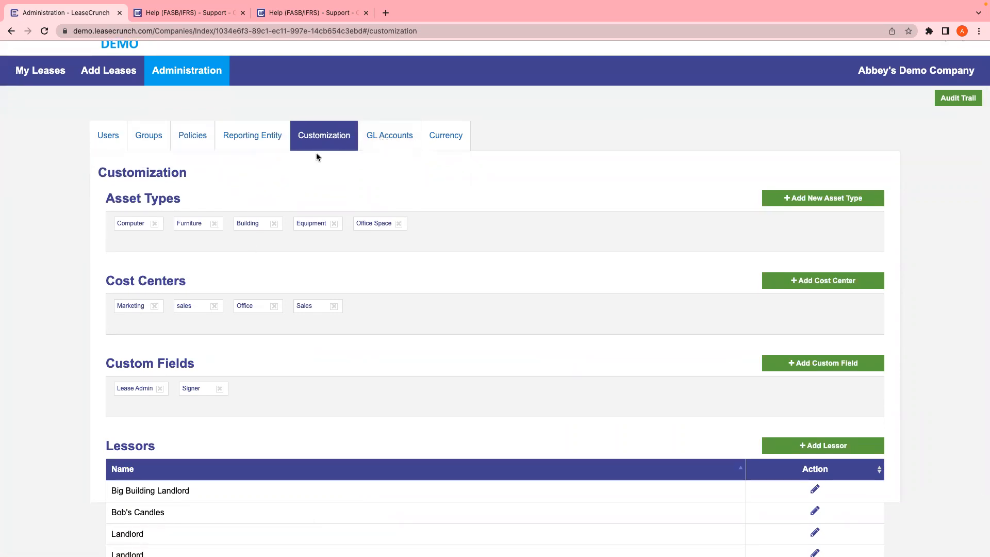
left_click(403, 147)
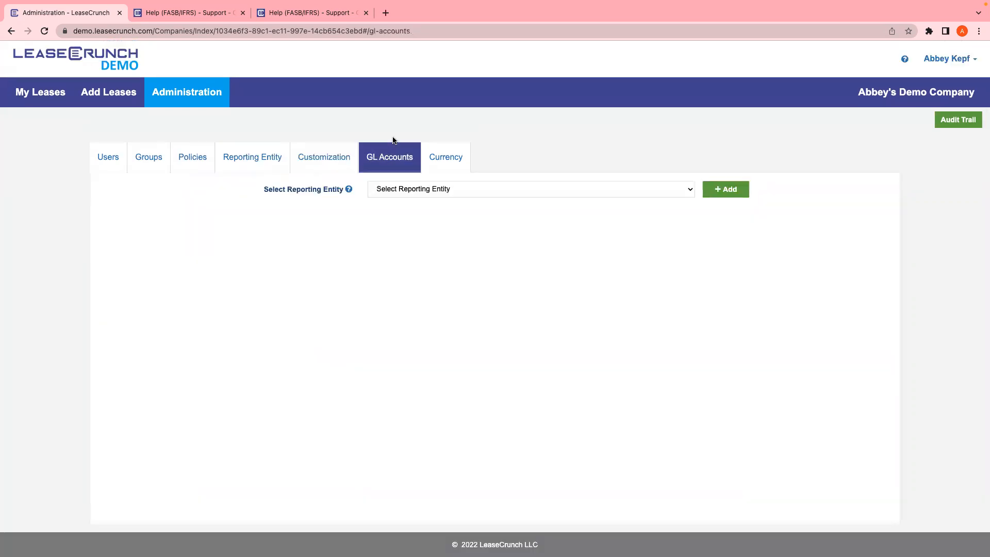
left_click(383, 191)
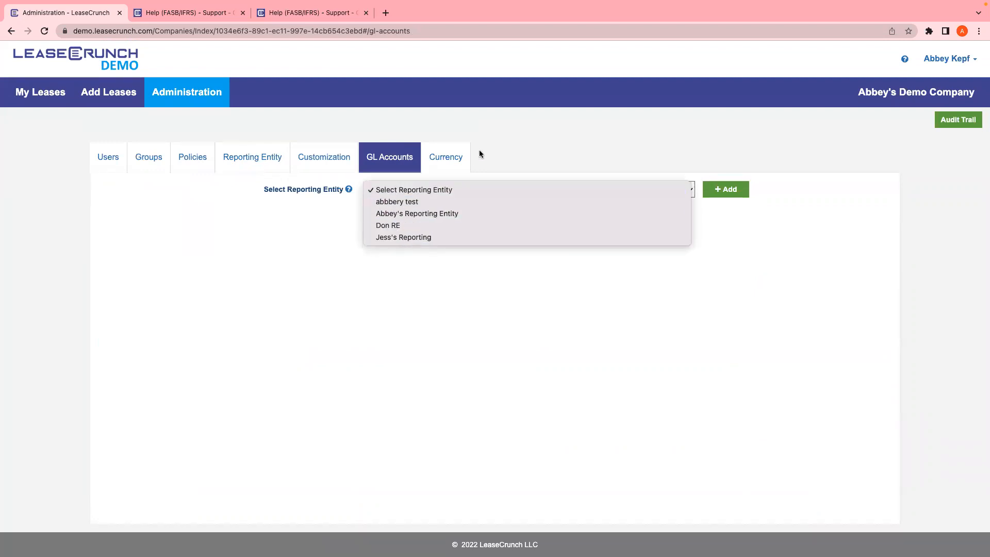
left_click(447, 155)
left_click(448, 155)
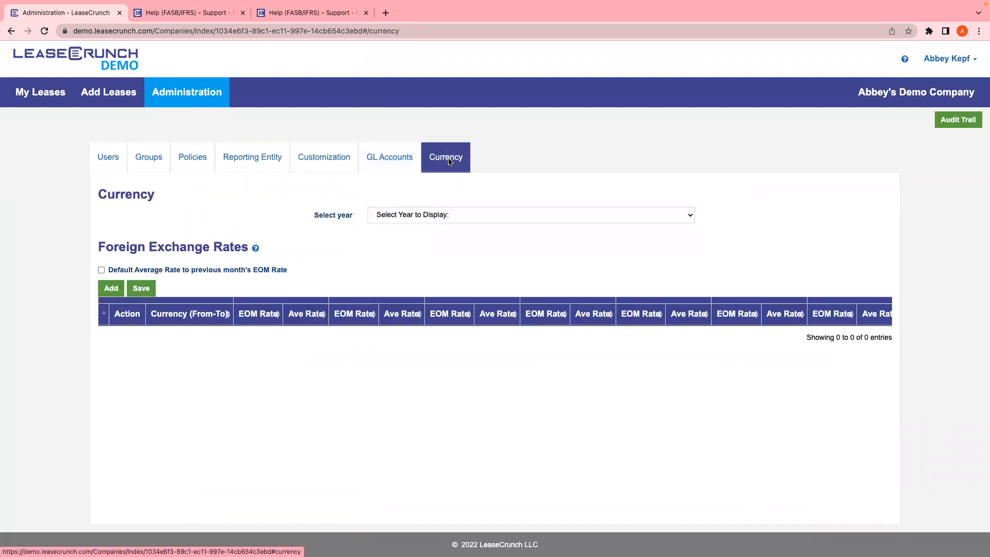
Start a new lease and assign it to the signed-in administrator's own reporting entity
left_click(95, 100)
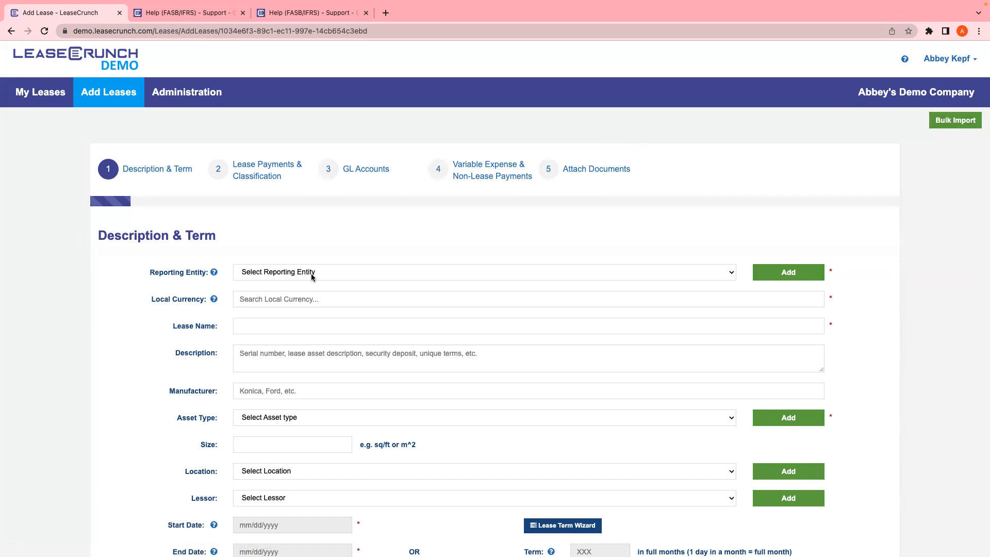
scroll(642, 324, "down", 5)
scroll(651, 302, "up", 2)
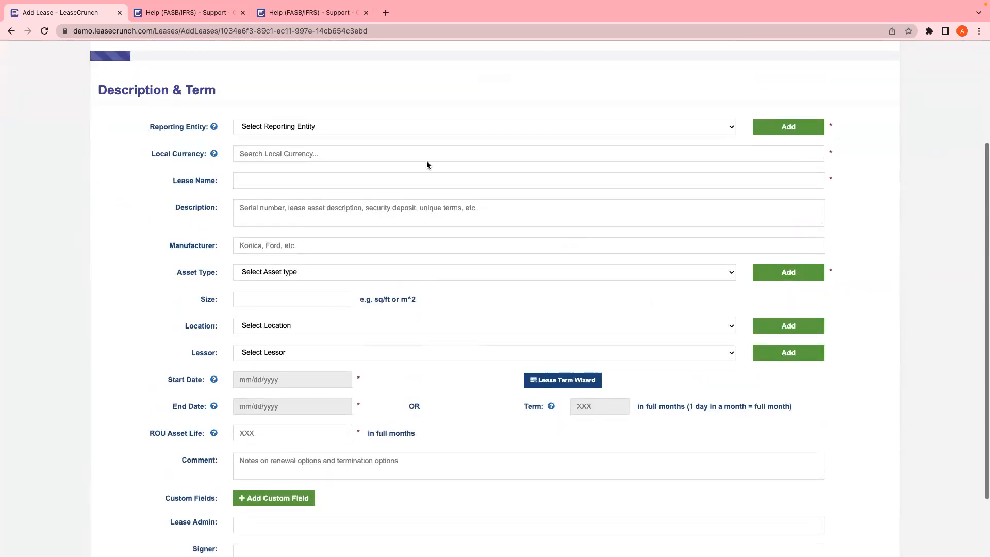
left_click(388, 135)
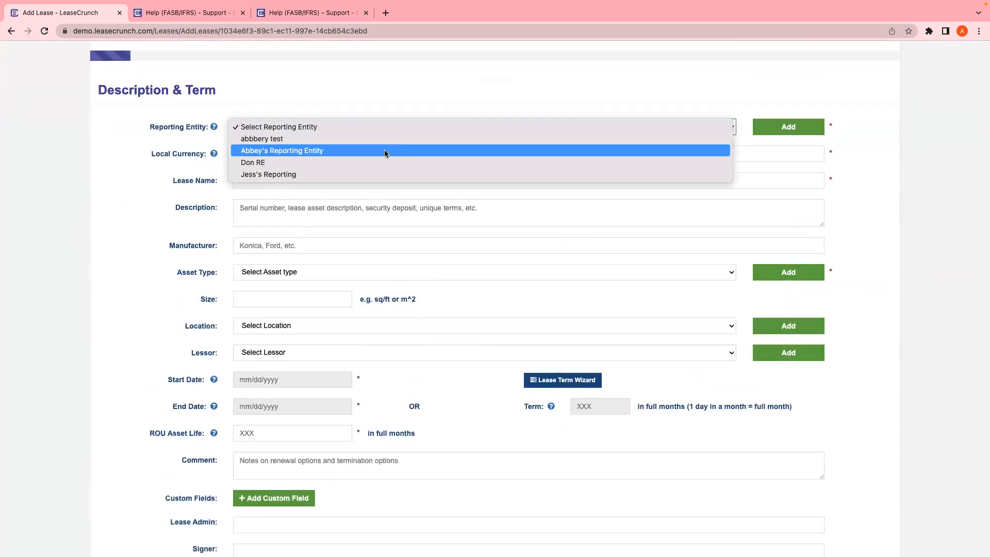
left_click(385, 150)
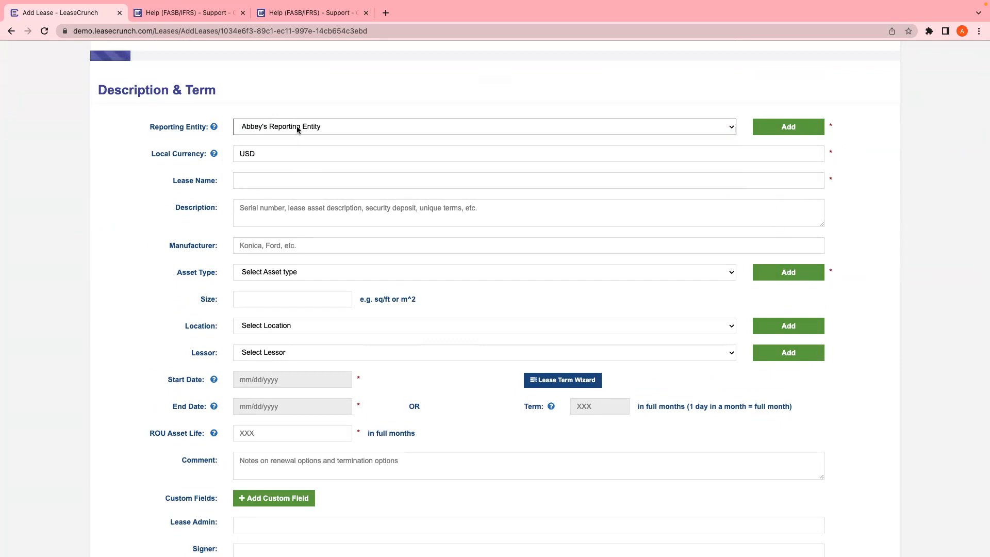
Name the lease ABC and set its asset type to Building, leaving the manufacturer blank
left_click(264, 183)
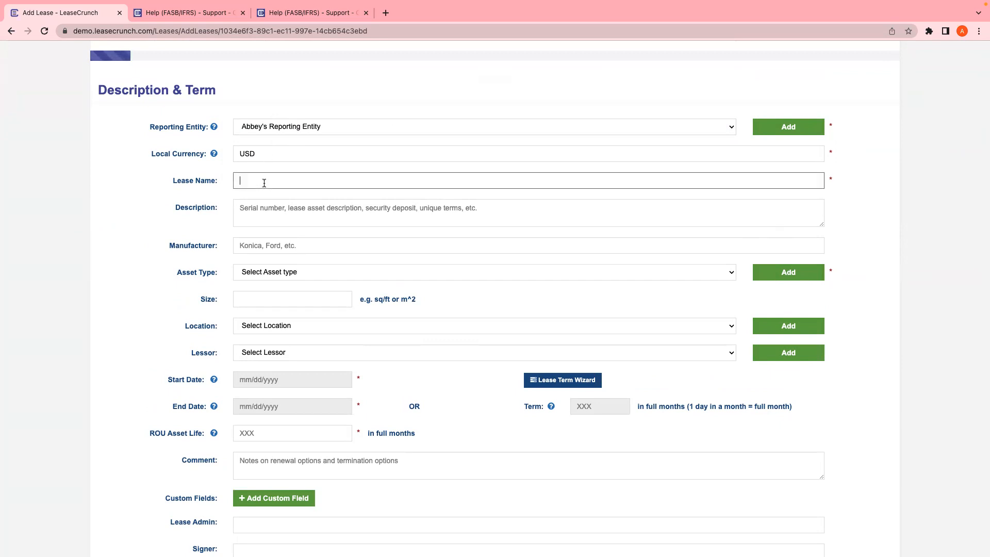
type("ABC")
left_click(318, 245)
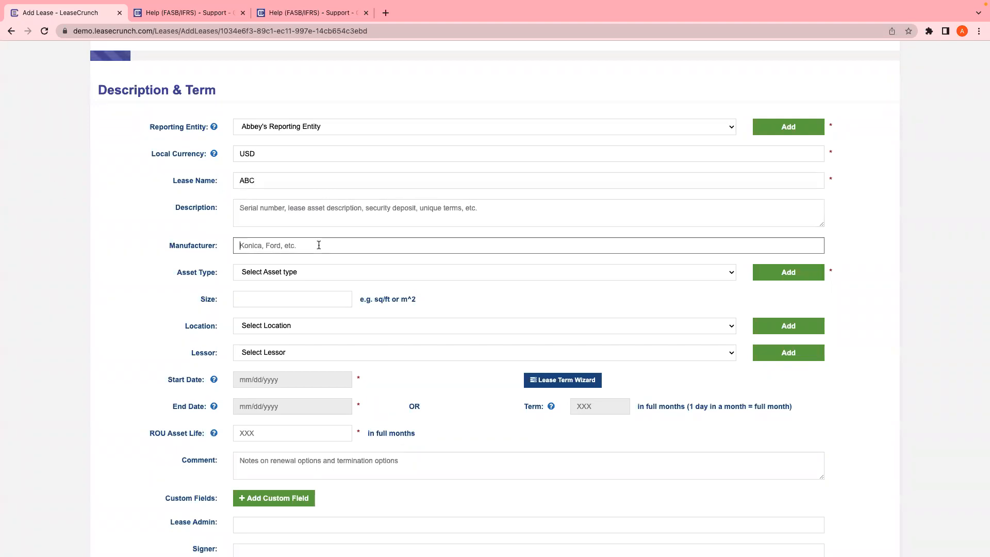
left_click(319, 272)
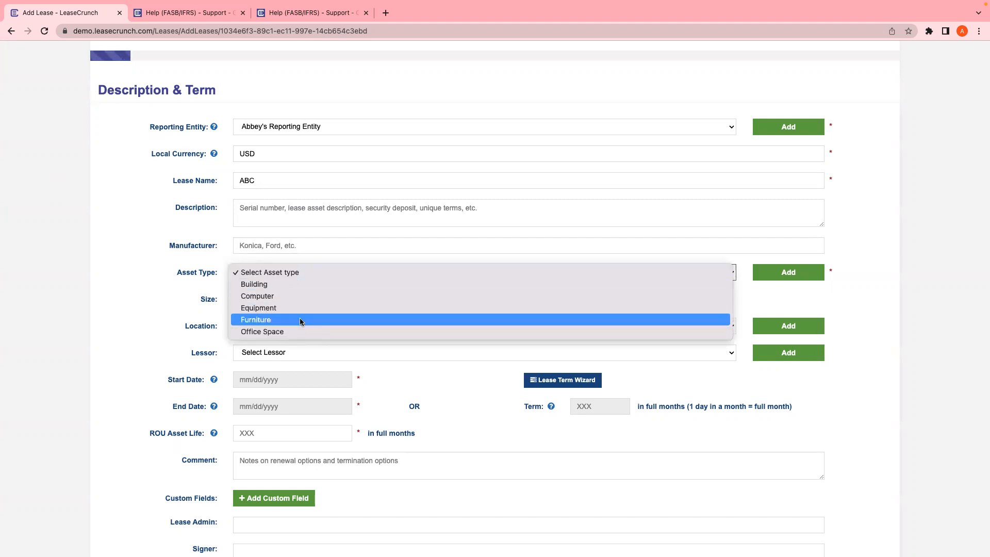
left_click(309, 283)
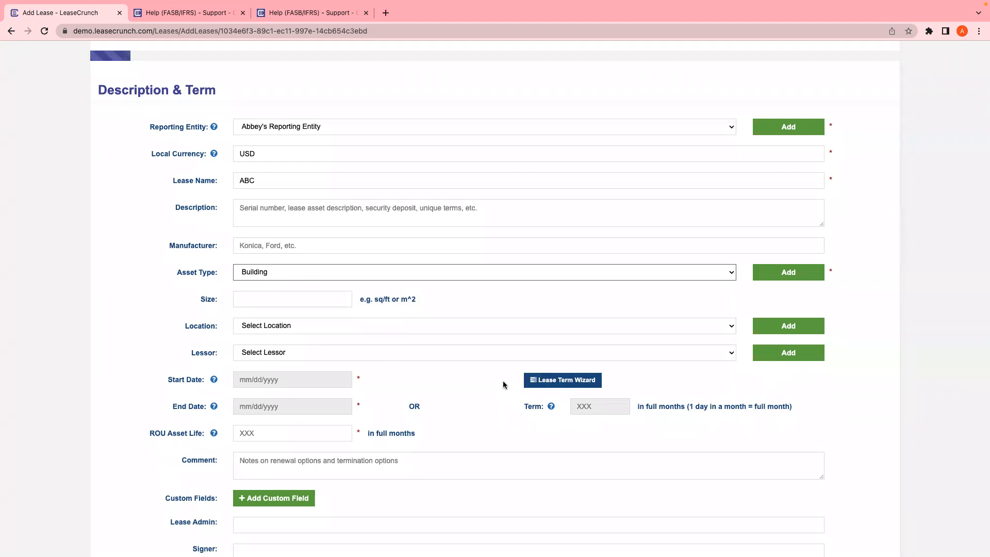
In the Lease Term Wizard, set the start date to 10/01/2022 and the term to 60 months, and continue to early termination
left_click(590, 381)
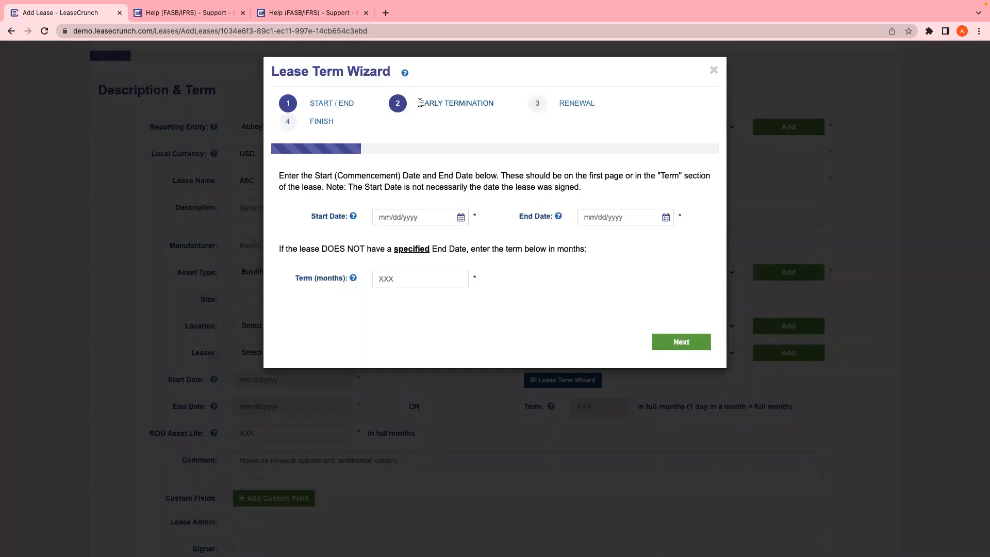
left_click(386, 219)
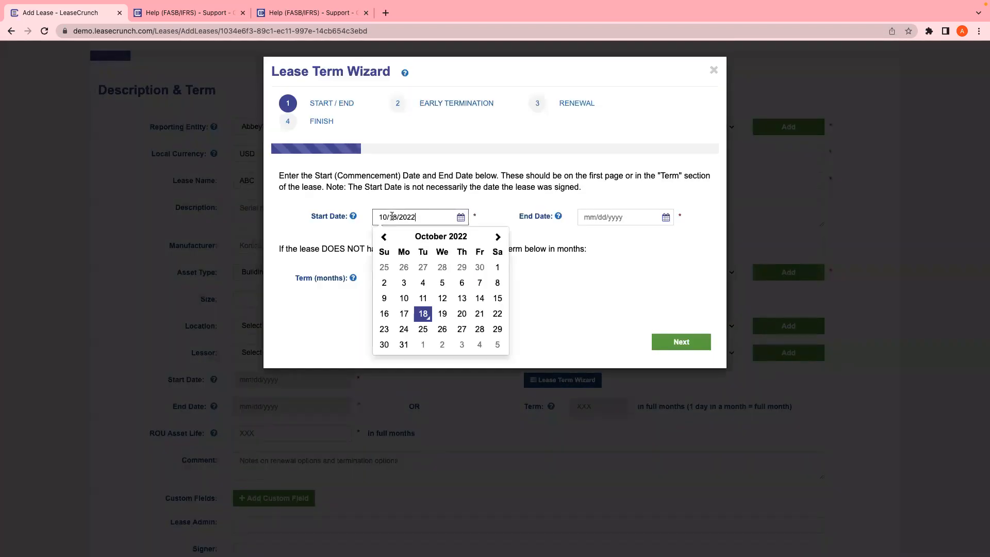
left_click(493, 272)
left_click(383, 278)
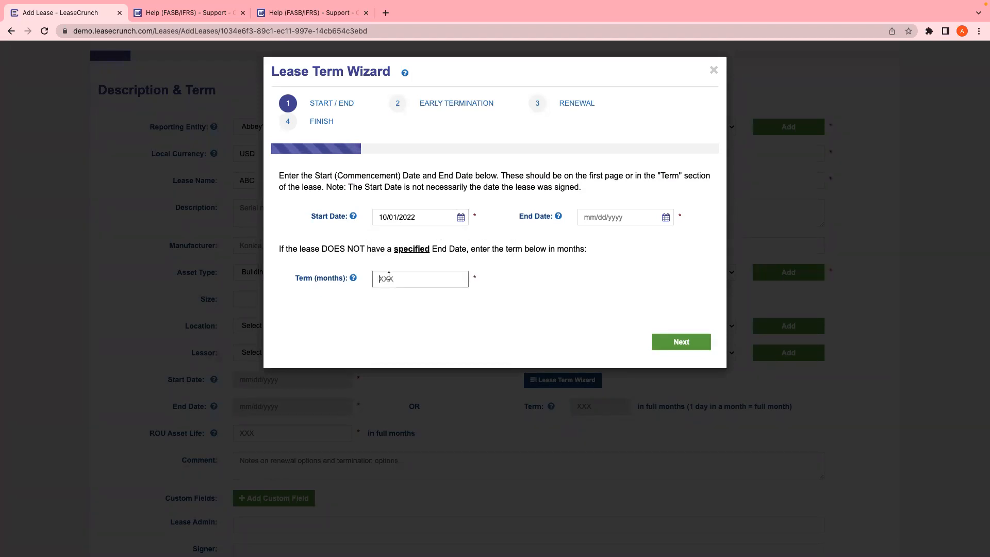
type("60")
left_click(477, 334)
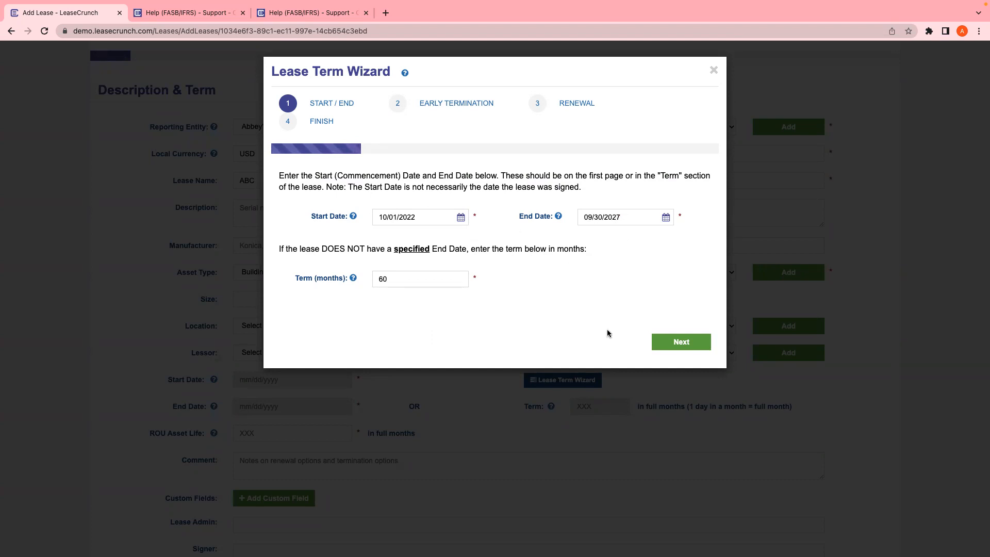
left_click(664, 345)
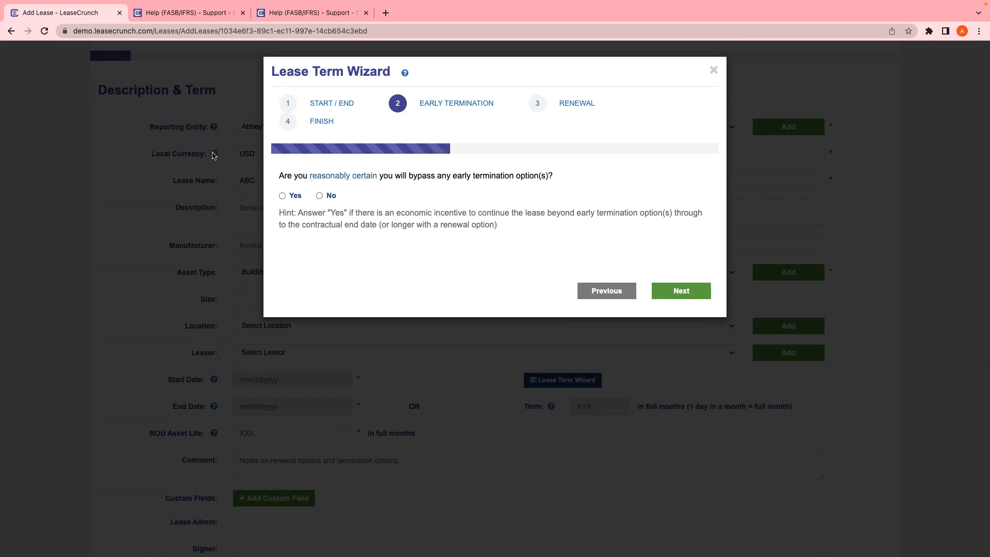
Read the linked help guidance on the term "reasonably certain" and return to the Lease Term Wizard
left_click(352, 176)
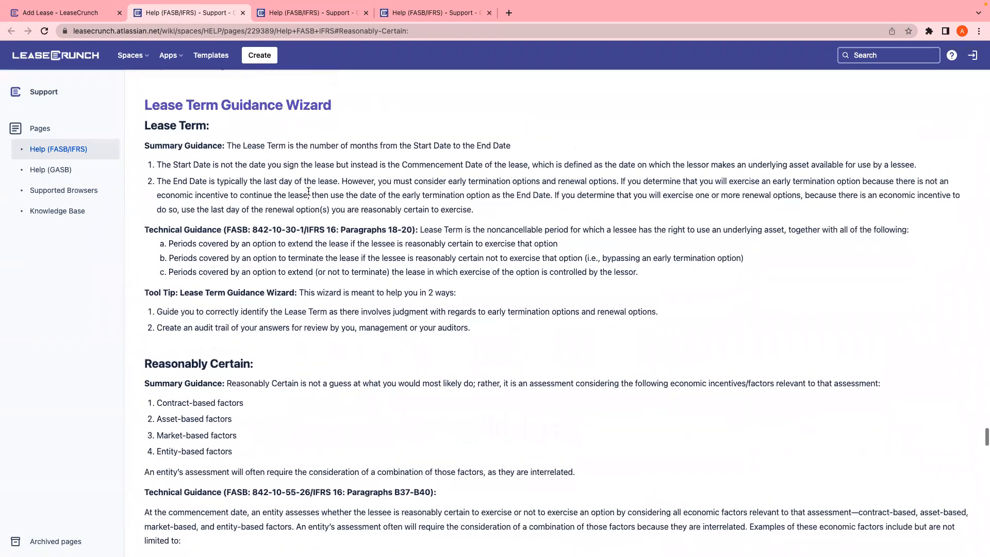
scroll(298, 212, "down", 3)
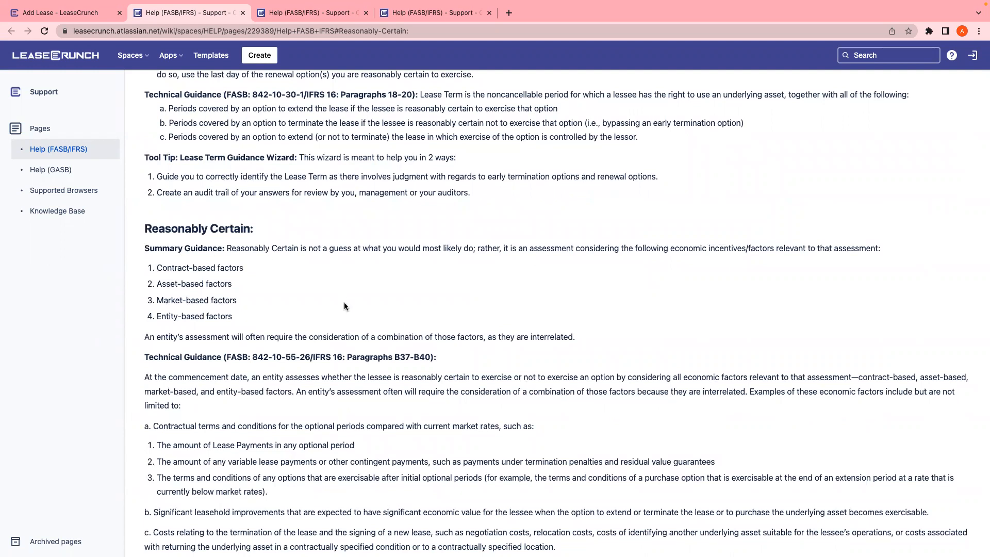
scroll(344, 308, "down", 1)
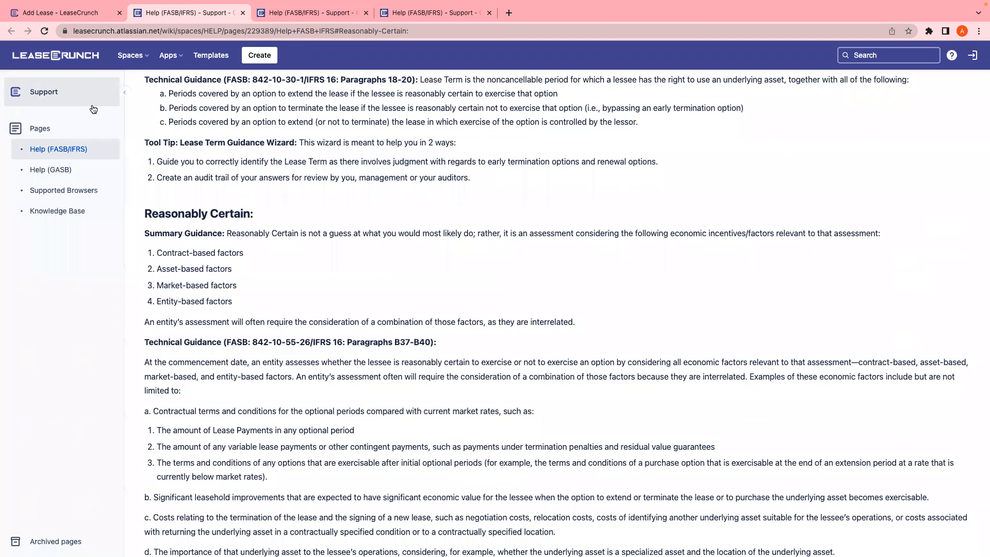
left_click(82, 11)
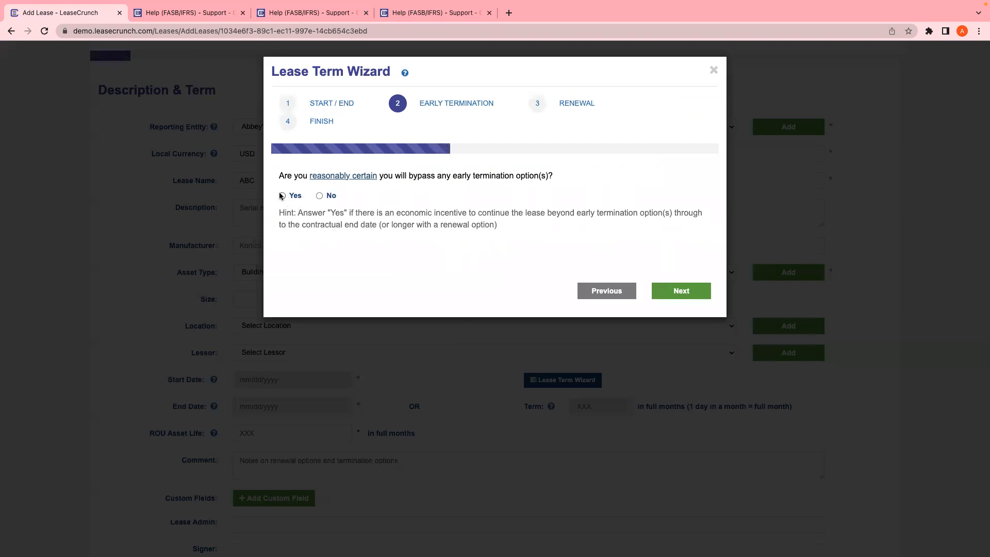
Answer Yes to bypassing early termination options and No to exercising a renewal option, and finish the Lease Term Wizard
left_click(281, 196)
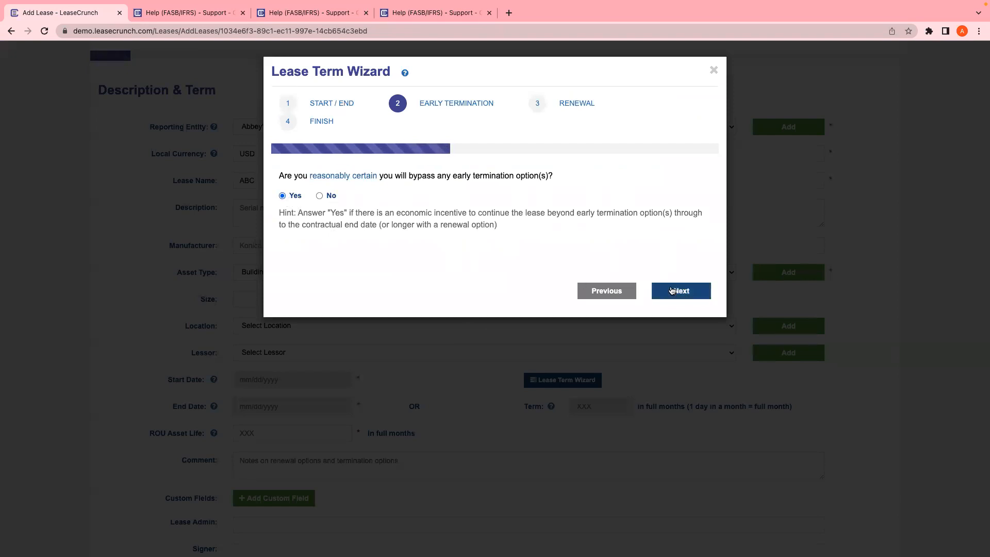
left_click(671, 286)
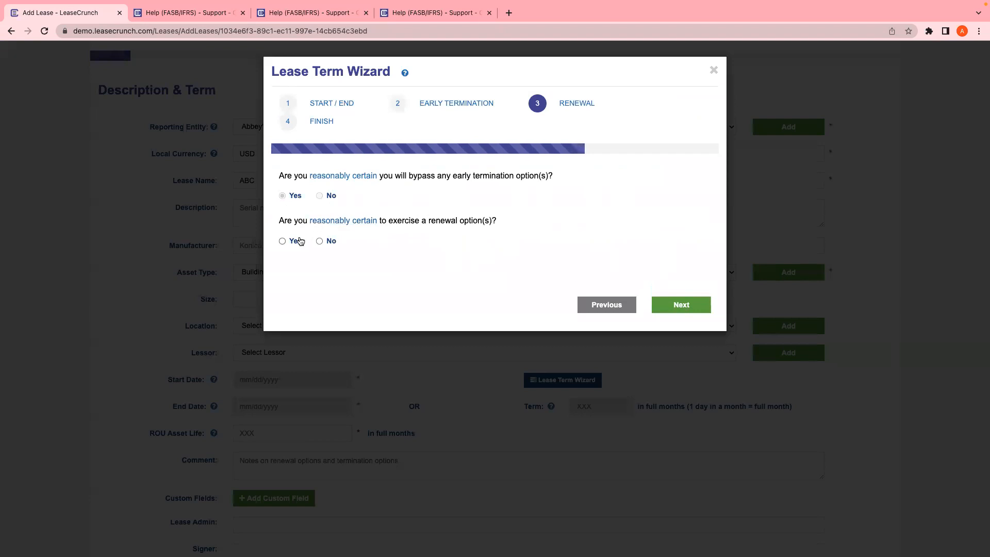
left_click(320, 241)
left_click(656, 308)
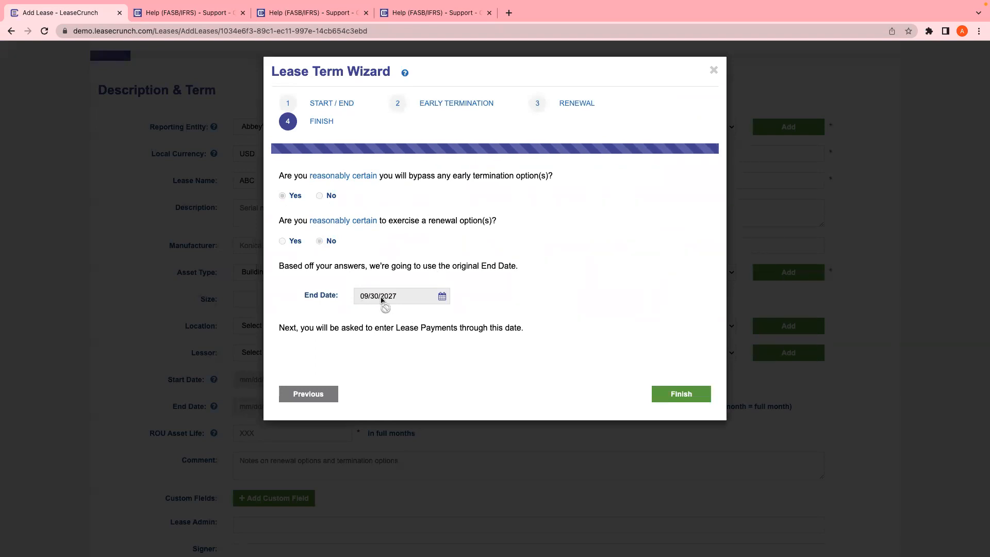
left_click(684, 396)
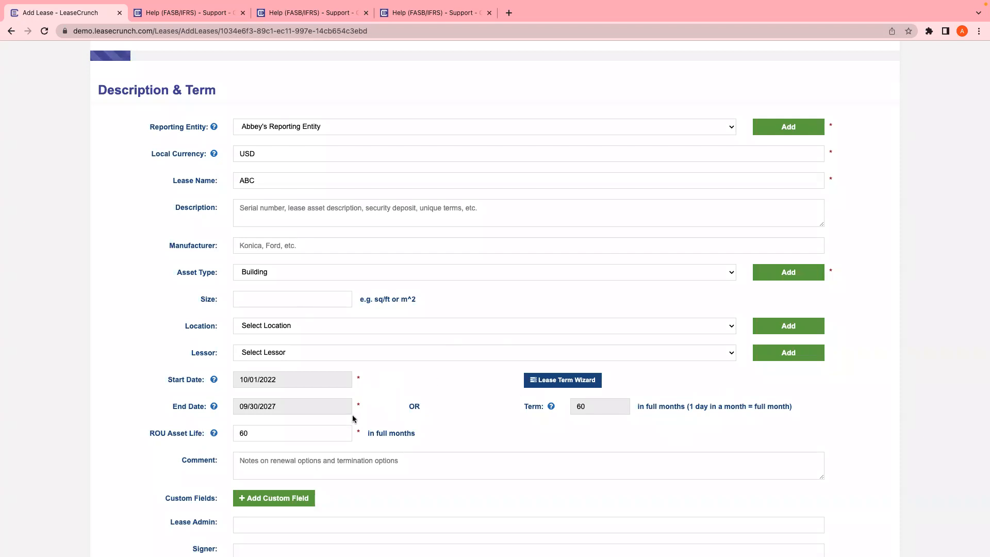
scroll(450, 416, "down", 2)
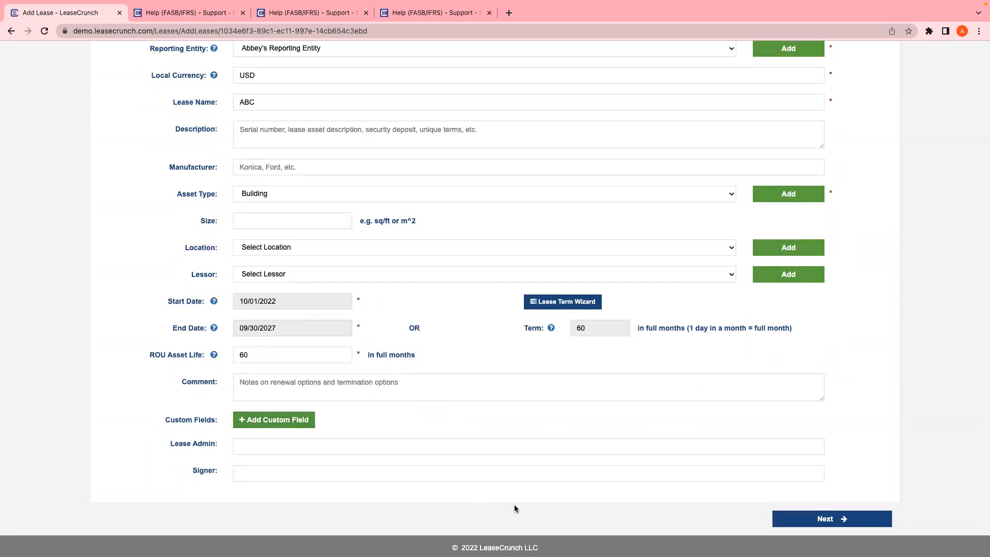
Continue to Lease Payments & Classification and set the discount rate to 5%
left_click(778, 521)
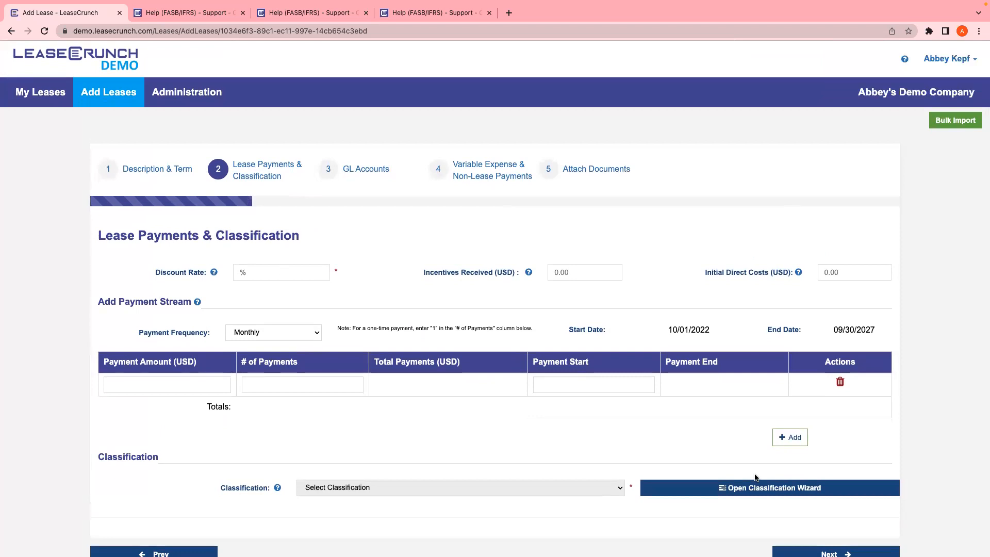
scroll(753, 415, "down", 2)
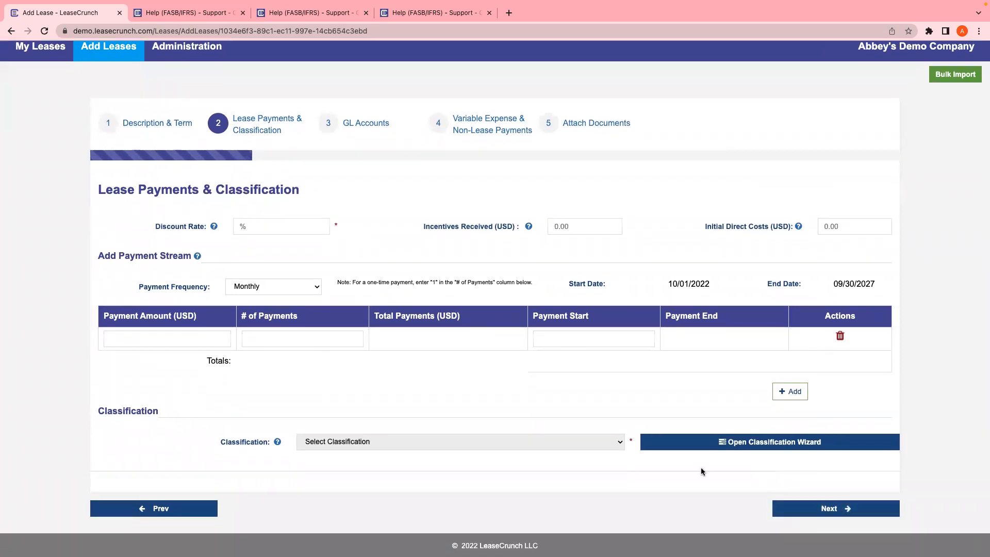
left_click(781, 509)
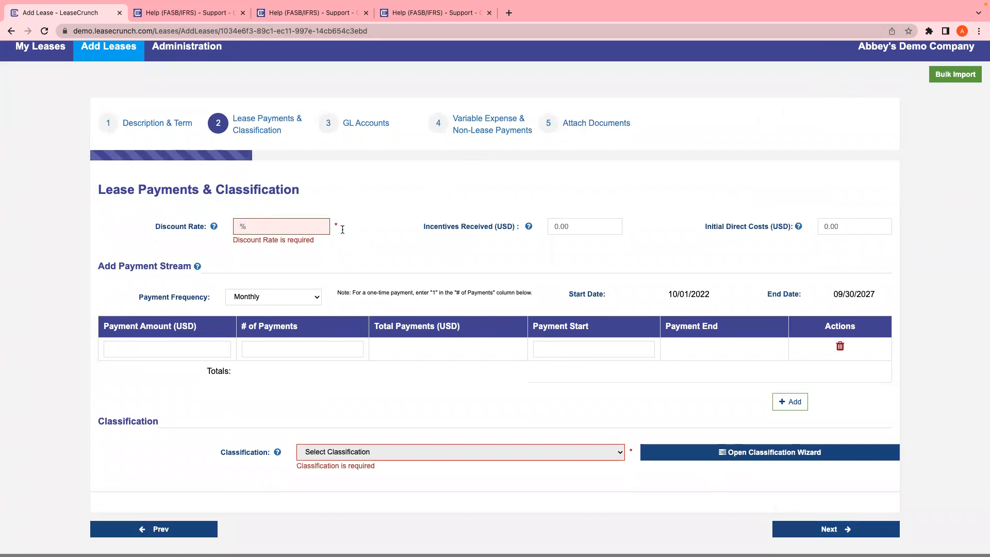
left_click(256, 229)
left_click(379, 257)
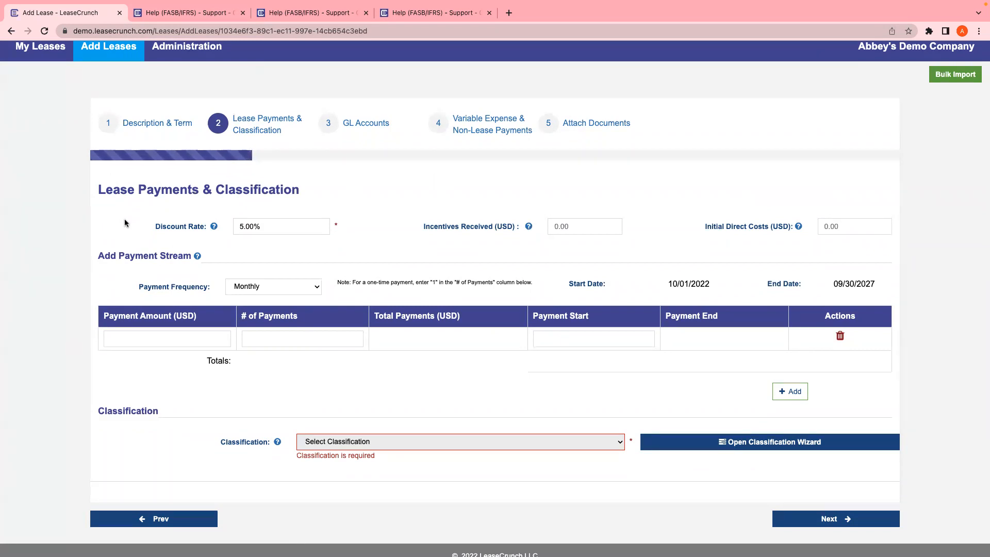
Keep the payment frequency Monthly and enter a payment stream of 60 payments of 5,000 USD
left_click(277, 287)
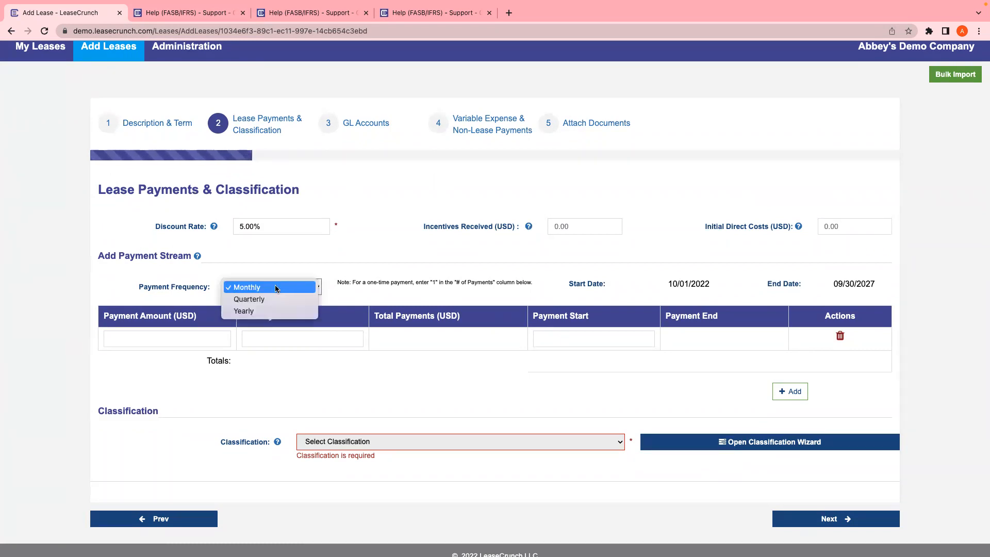
left_click(258, 287)
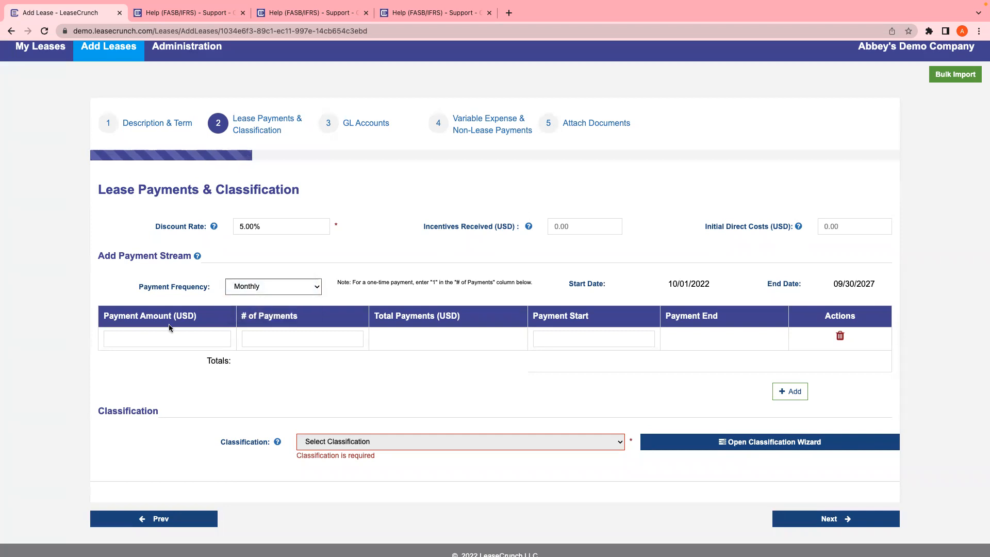
left_click(168, 335)
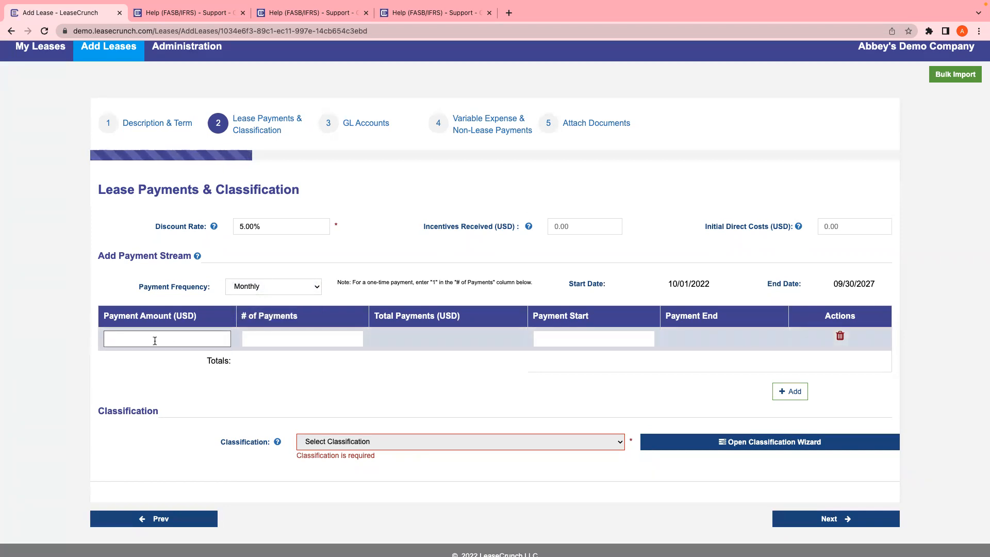
left_click(262, 344)
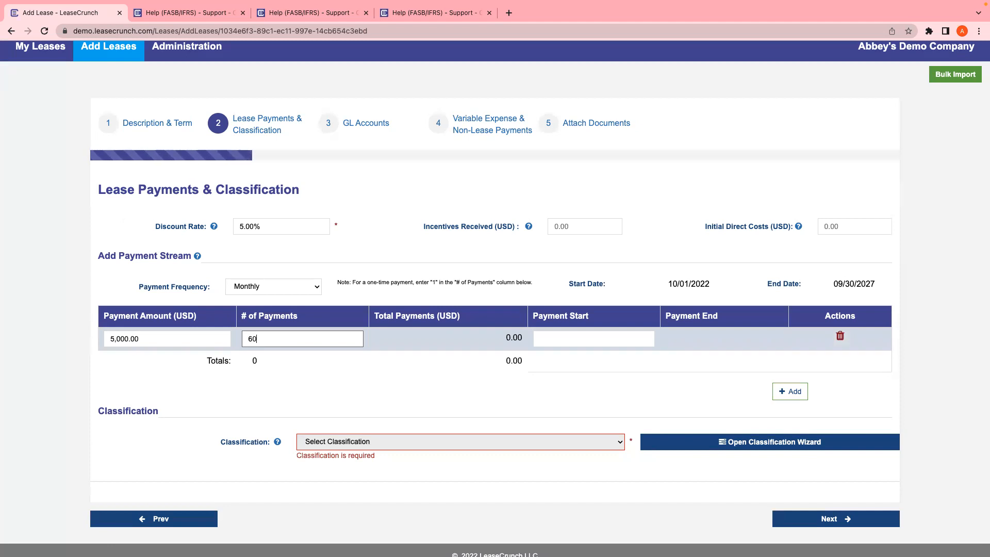
left_click(261, 386)
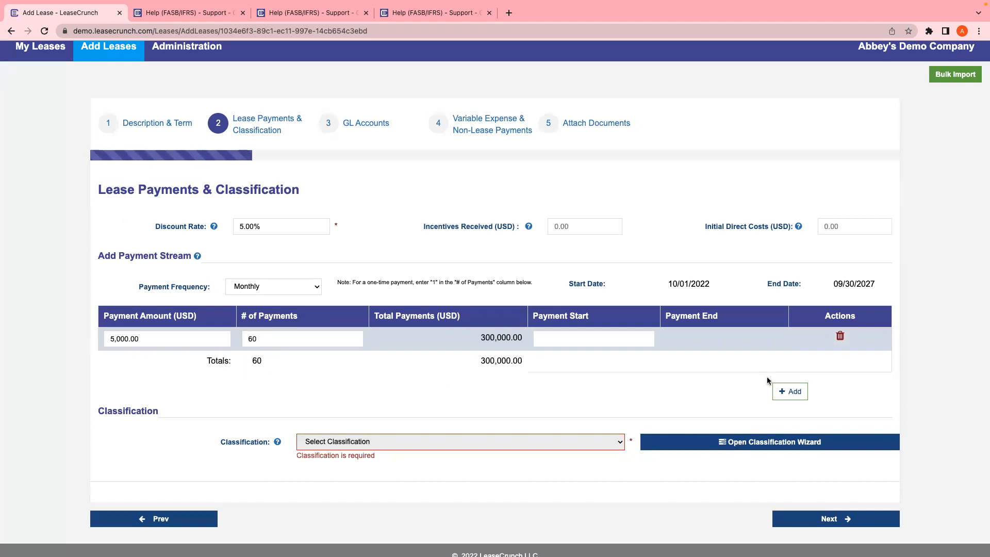
Try splitting the stream into 30 payments of 5,000 and 30 of 5,500 with a second payment row, and delete that row
left_click(783, 392)
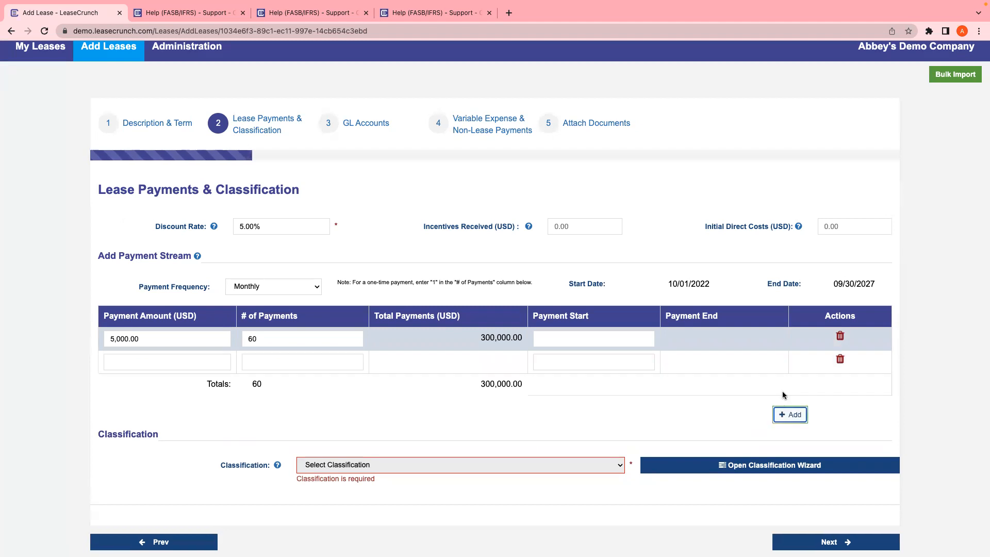
left_click(289, 340)
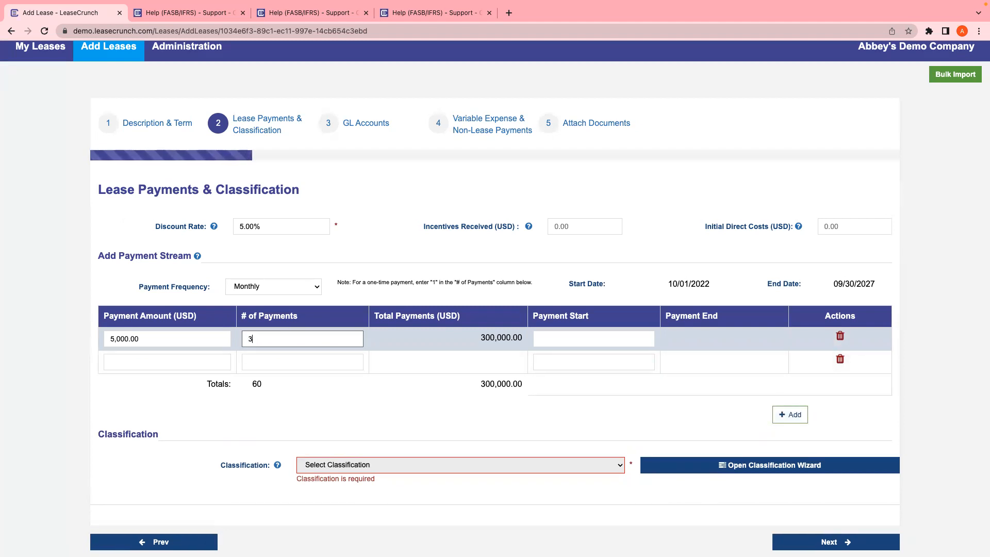
left_click(195, 354)
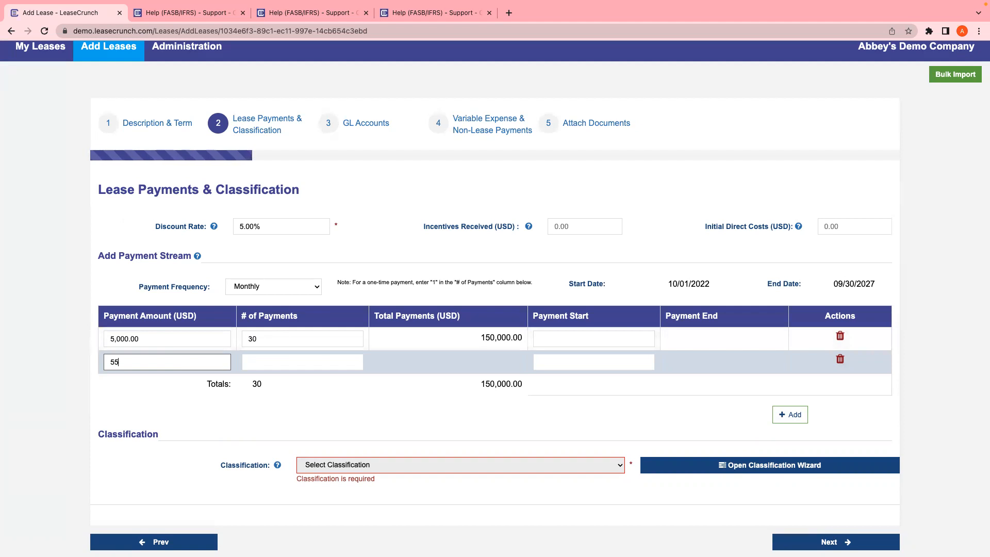
type("5500")
left_click(153, 407)
left_click(265, 366)
type("30")
left_click(240, 415)
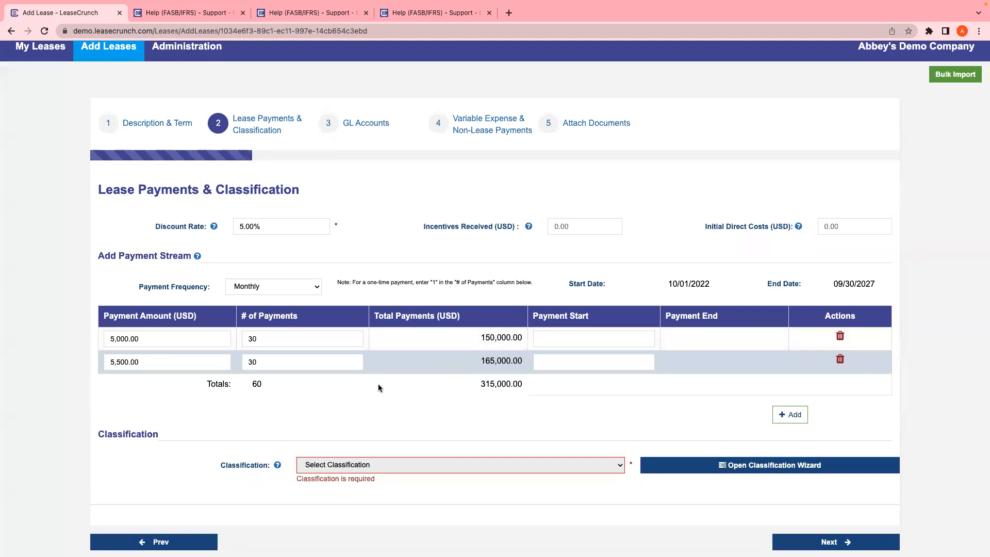
left_click(839, 359)
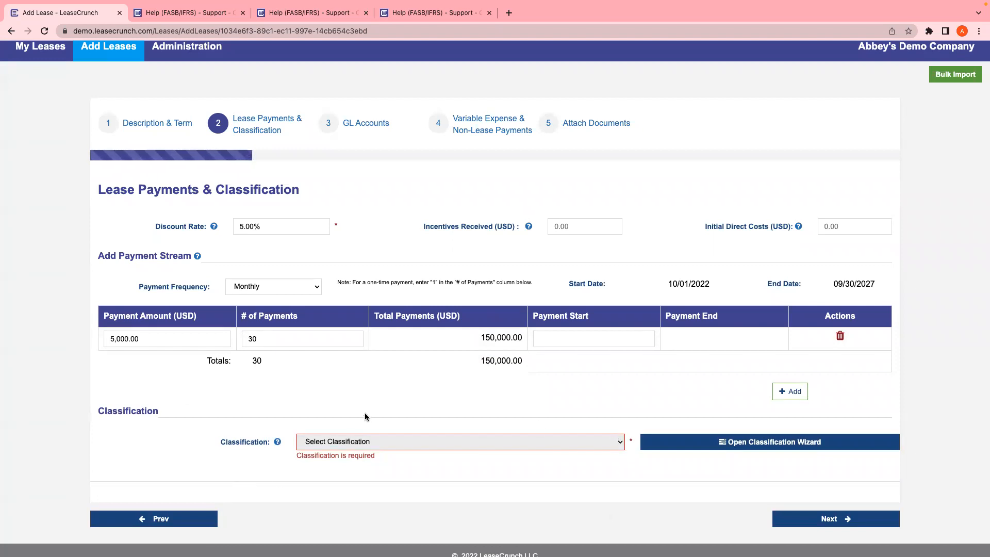
In the Classification Wizard, calculate the major-part-of-economic-life answer using an asset life of 600 months
left_click(730, 439)
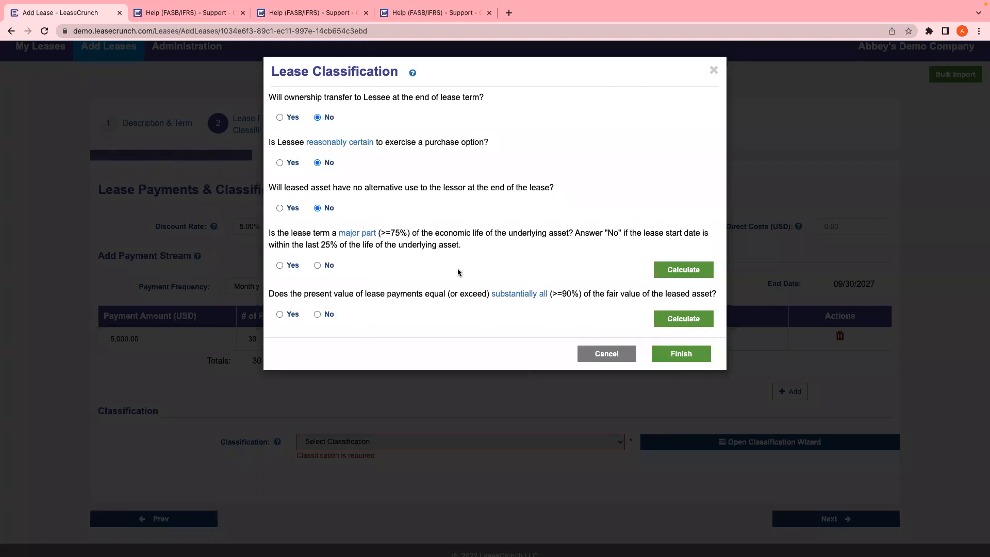
left_click(659, 268)
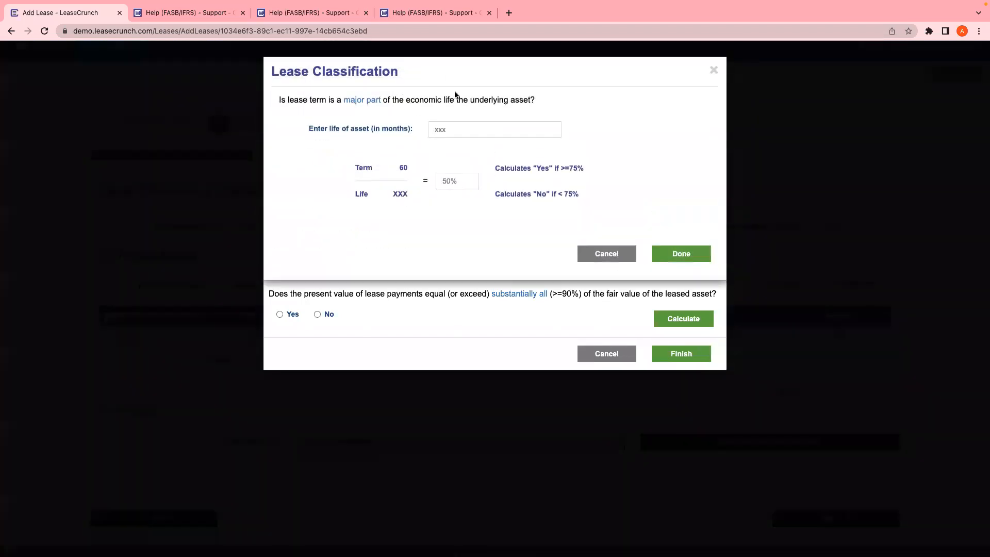
left_click(471, 128)
type("6009")
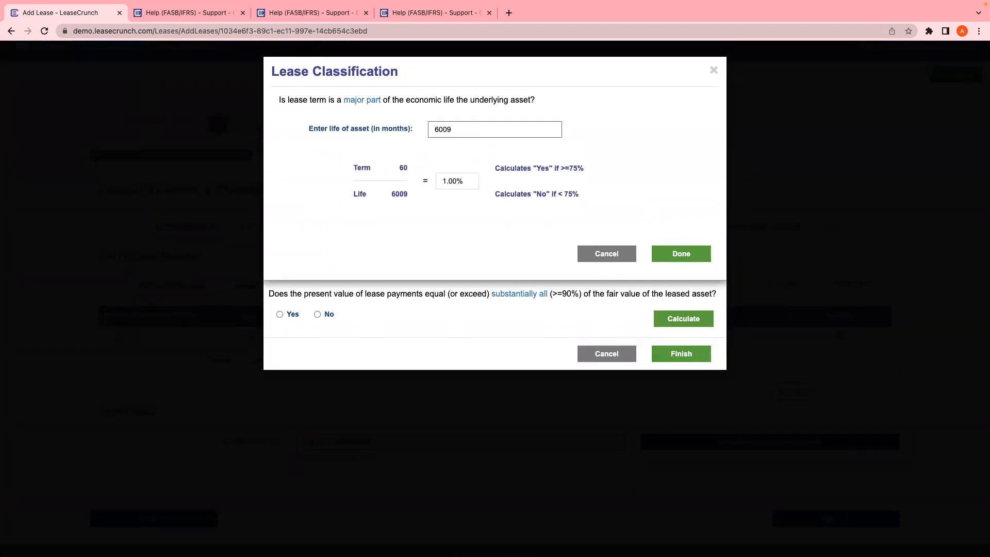
key("BackSpace")
left_click(430, 236)
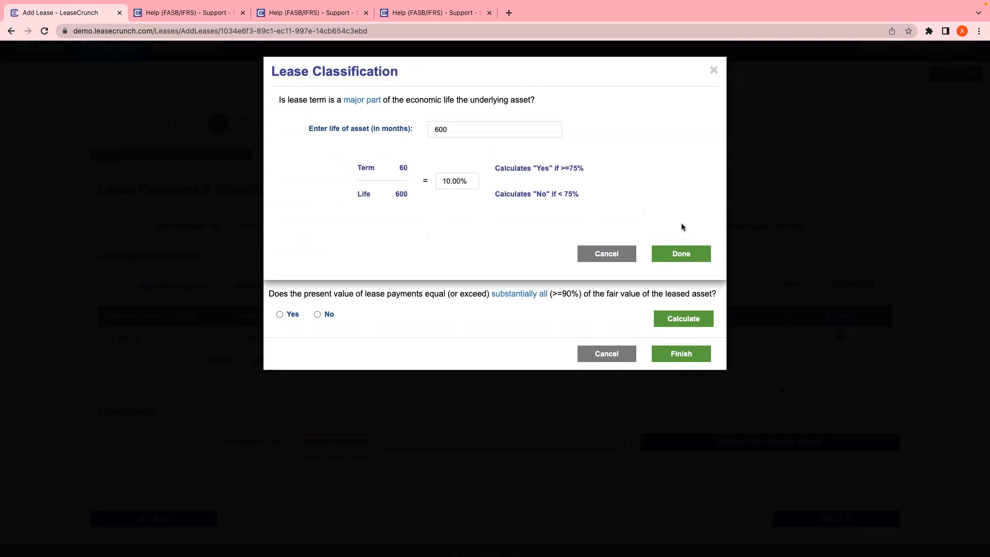
left_click(676, 252)
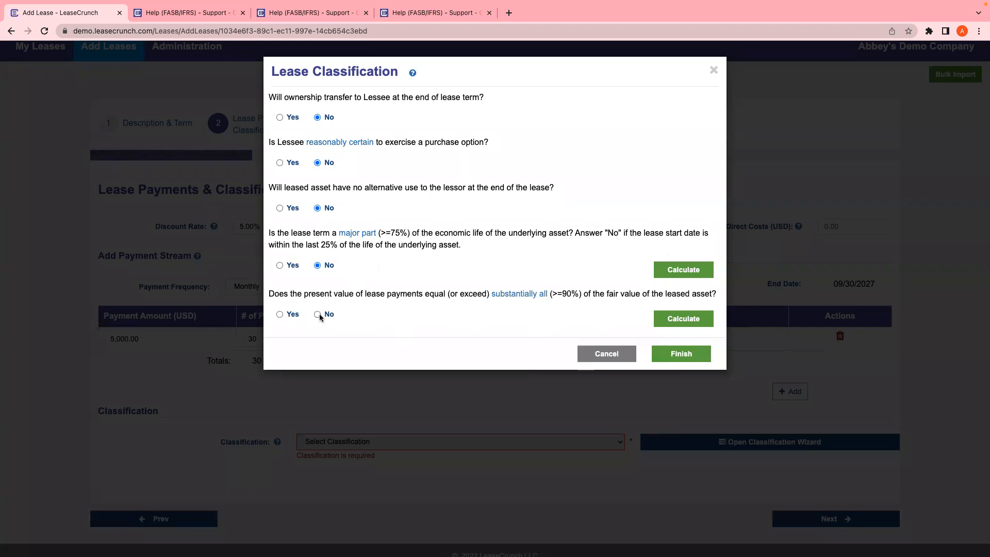
Calculate the present-value test with a leased asset fair value of 5,000,000 USD and finish the lease classification
left_click(683, 318)
left_click(497, 141)
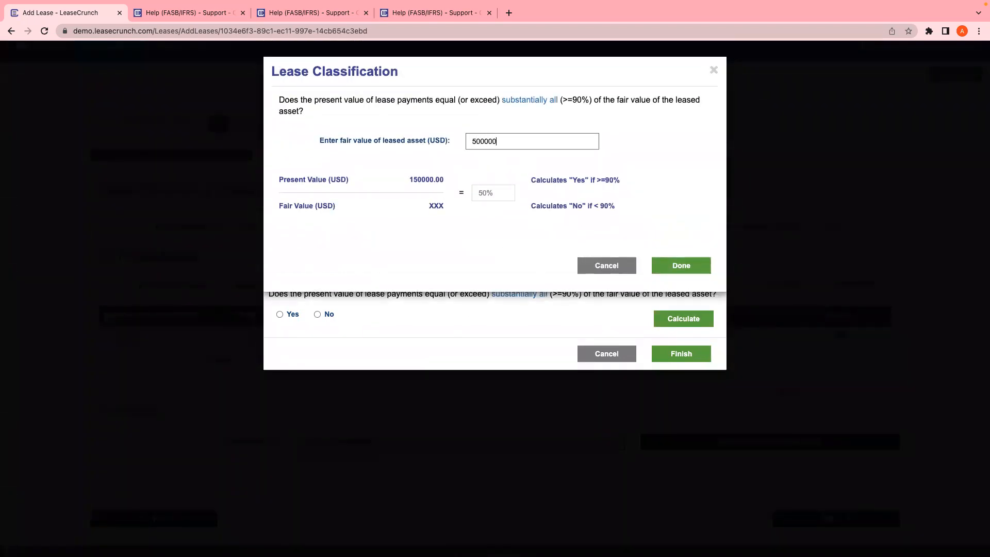
left_click(423, 230)
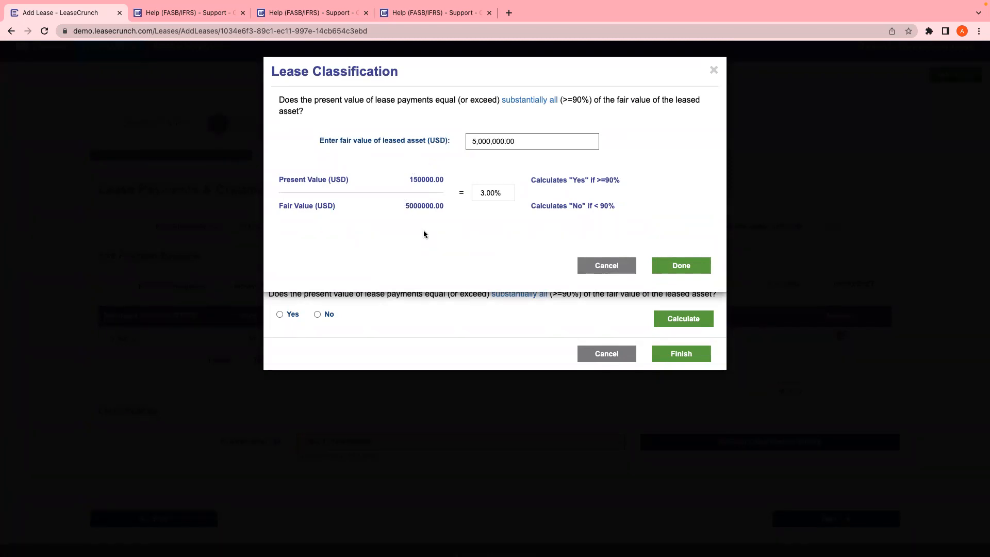
left_click(696, 266)
left_click(674, 358)
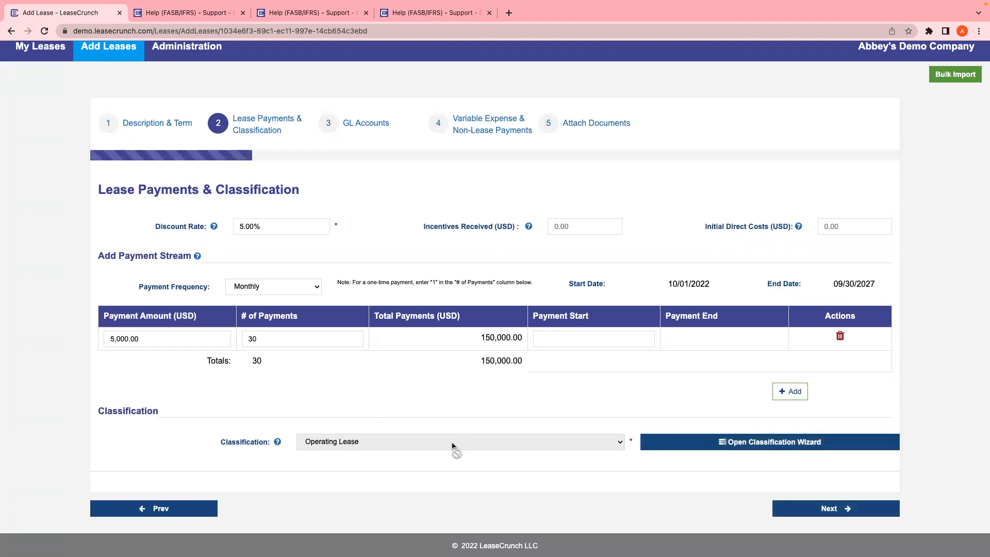
Set the payment row's start date to 10/01/2022
left_click(827, 513)
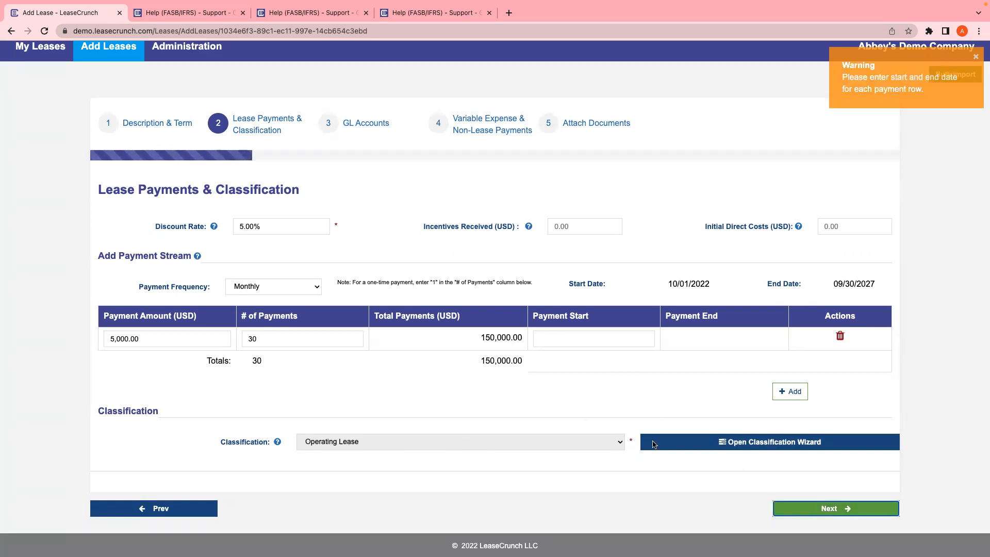
left_click(611, 340)
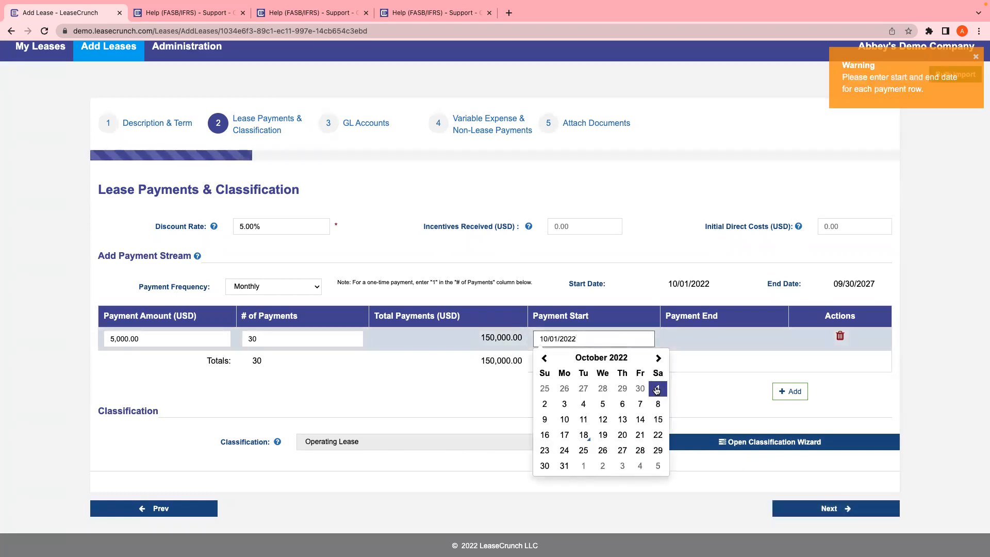
left_click(657, 390)
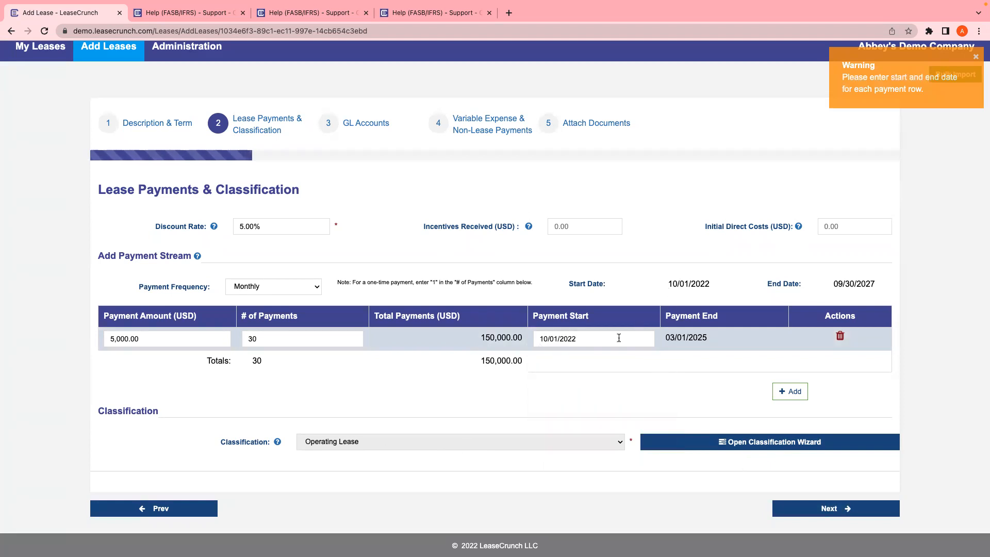
Set the number of payments to 60 and continue to GL Accounts
left_click(335, 335)
key("BackSpace")
key("BackSpace")
type("60")
left_click(319, 387)
left_click(796, 513)
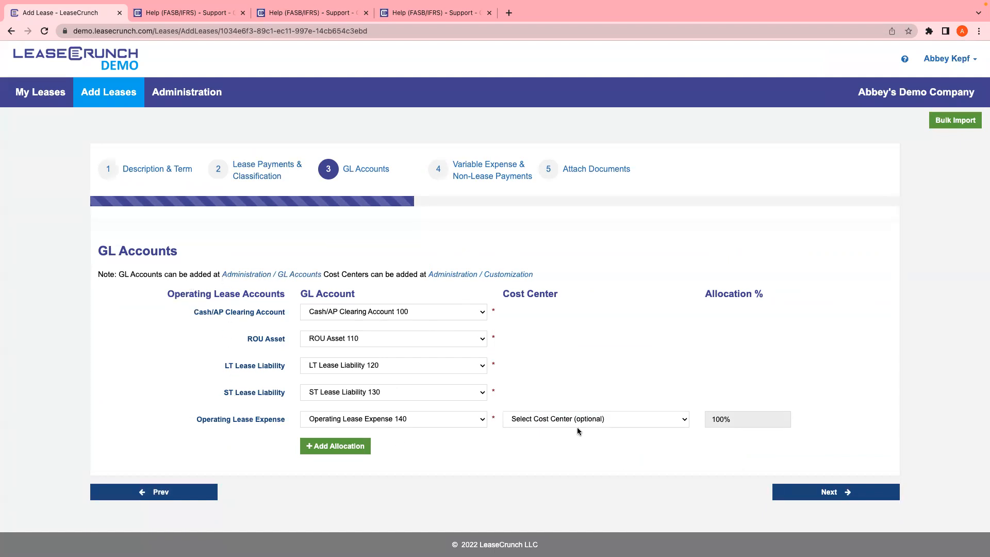
Add an allocation row for Operating Lease Expense, assigning the Office cost center to the first row and Marketing to the second
left_click(351, 444)
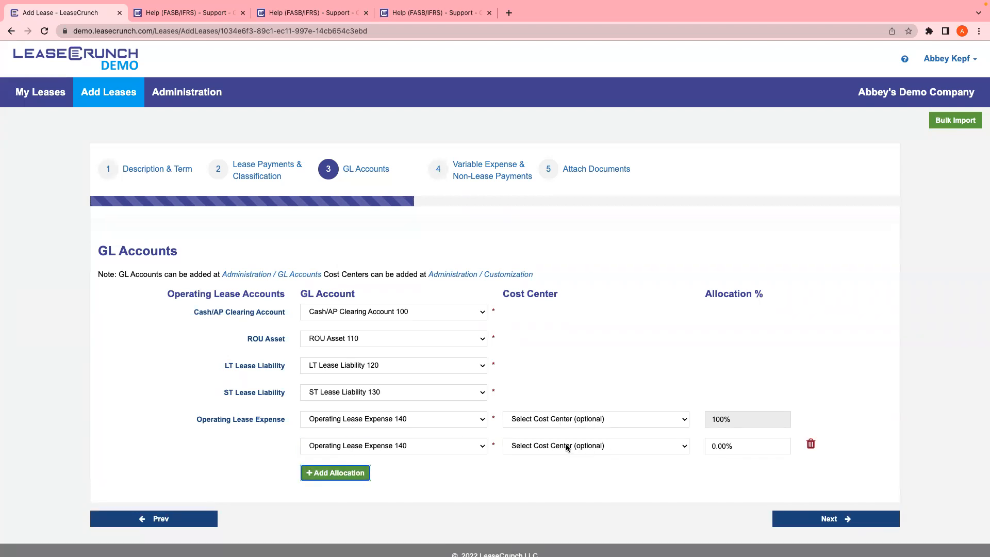
left_click(567, 423)
left_click(548, 444)
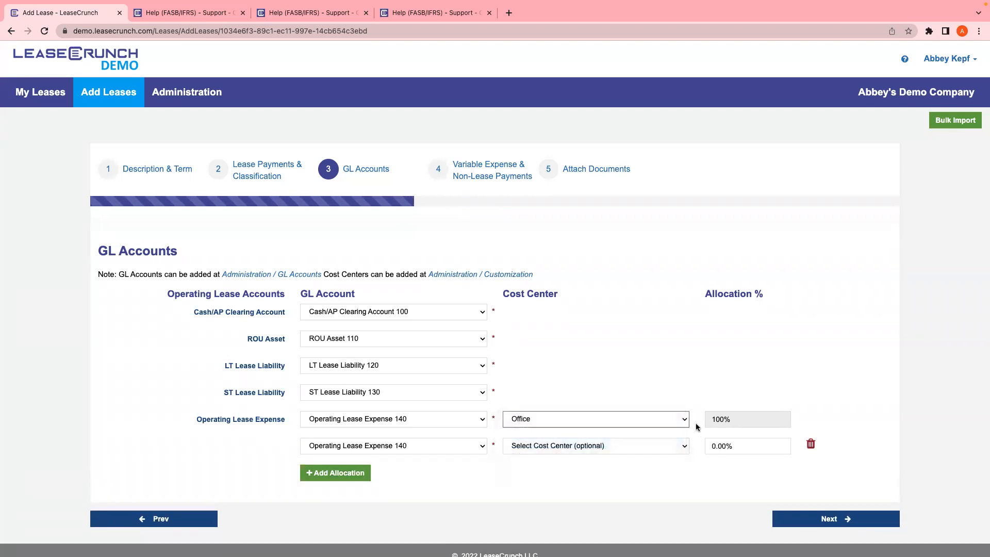
left_click(542, 447)
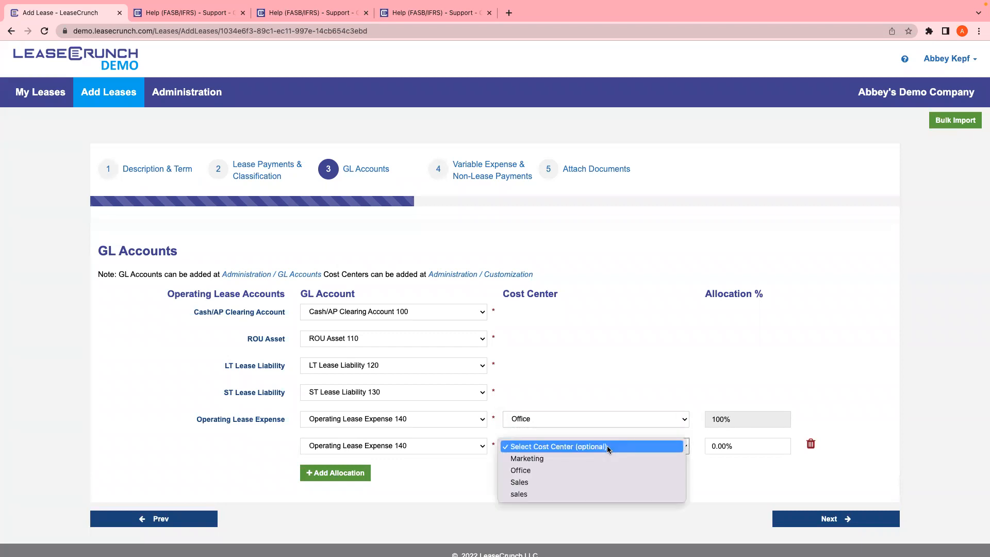
left_click(541, 459)
Set the Marketing allocation to 33% and continue to Variable Expense & Non-Lease Payments
left_click(731, 444)
key("BackSpace")
type("33")
left_click(707, 471)
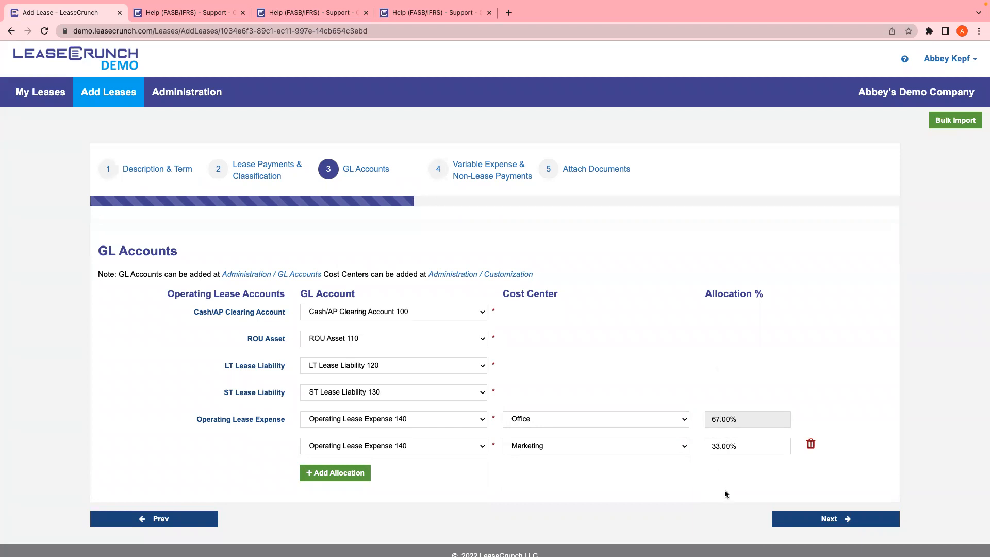
left_click(804, 525)
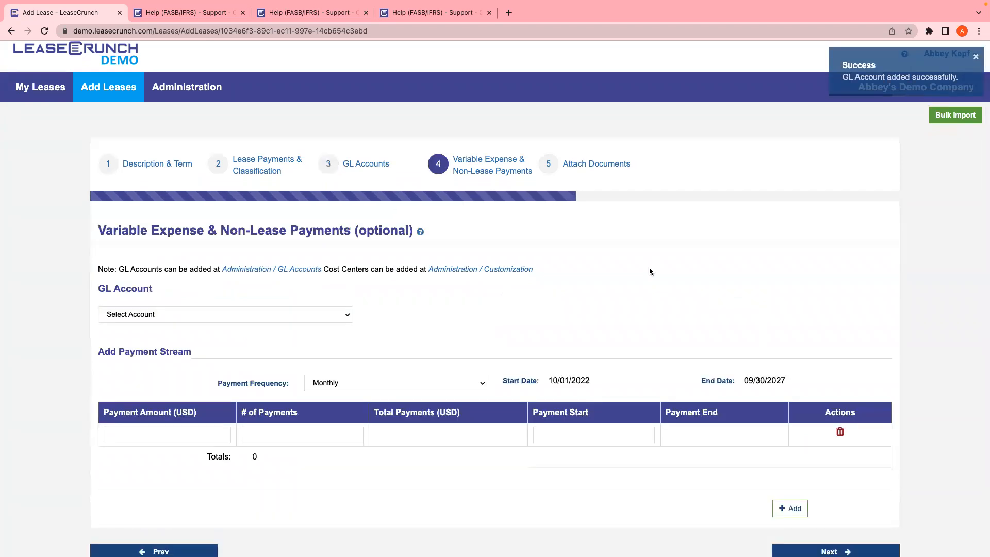
Check the available GL accounts for variable expenses, leave the optional payment stream empty, and continue to Attach Documents
left_click(232, 314)
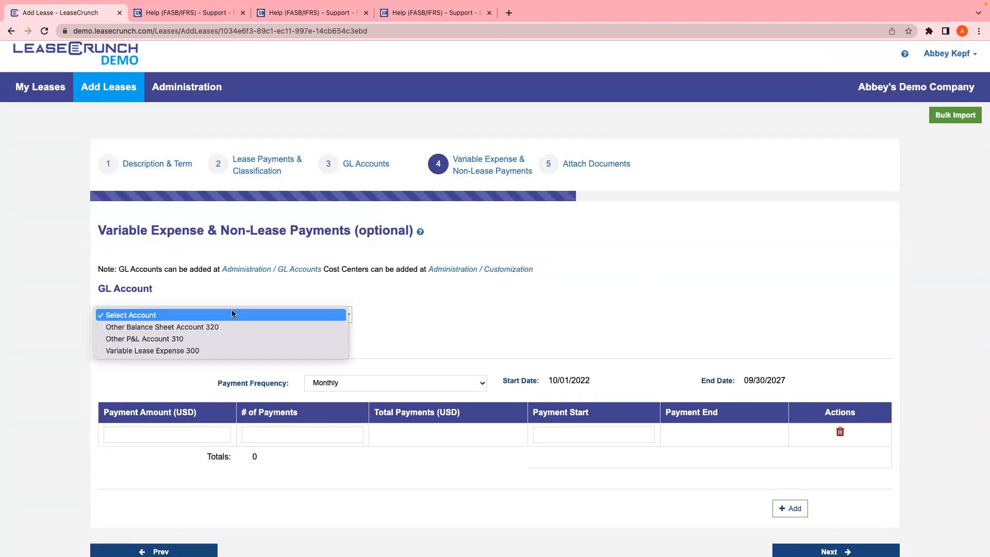
left_click(398, 322)
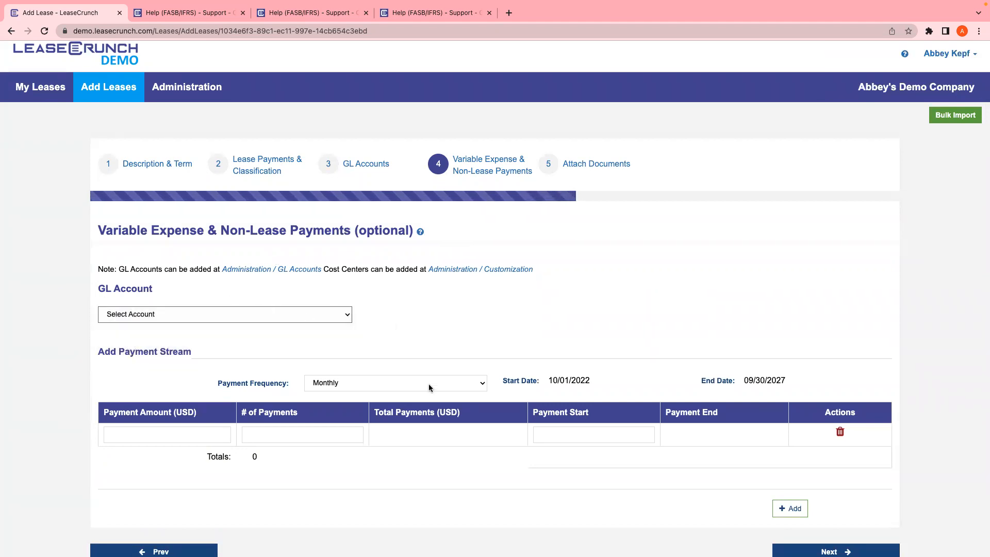
scroll(429, 383, "down", 1)
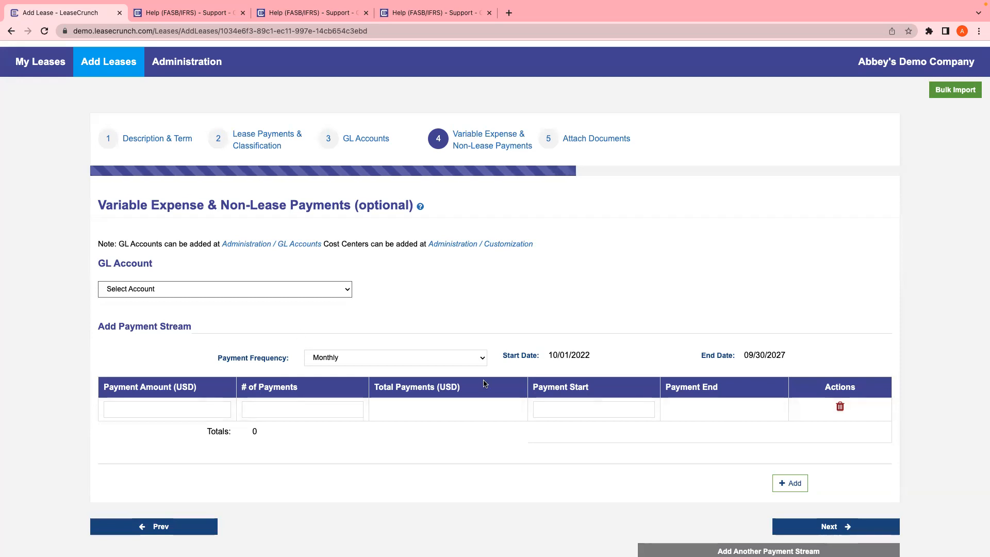
left_click(848, 529)
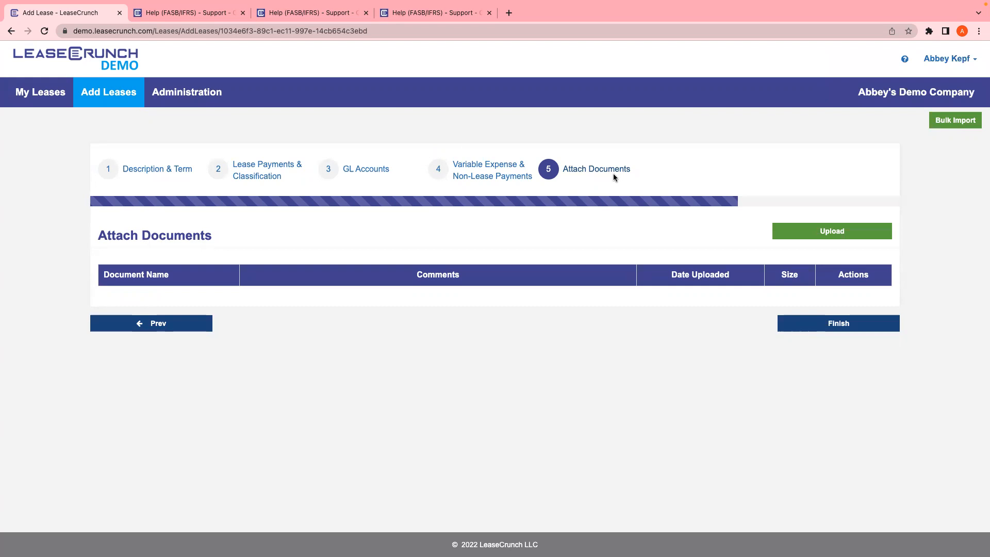
Finish adding lease ABC without attaching any documents and check the statuses in the leases list
left_click(833, 230)
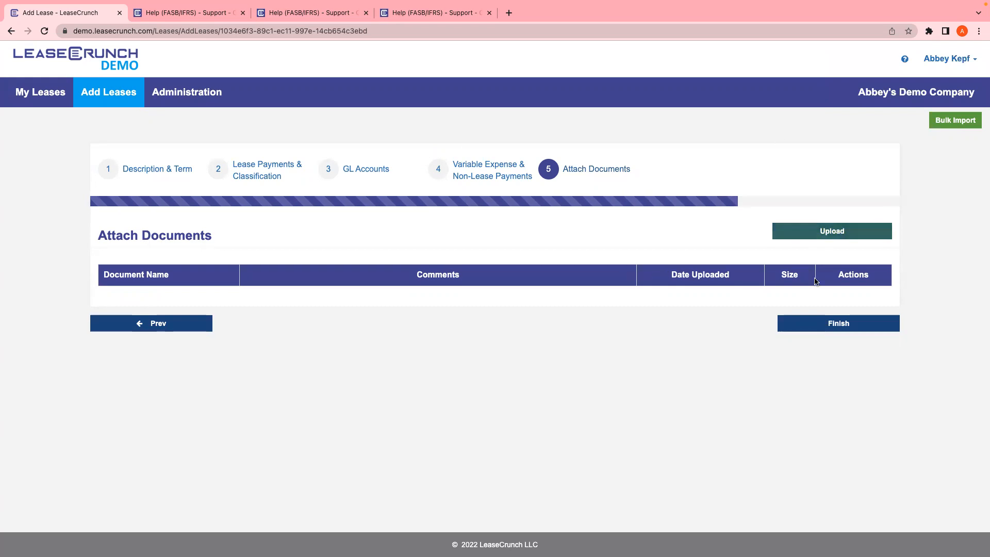
left_click(821, 331)
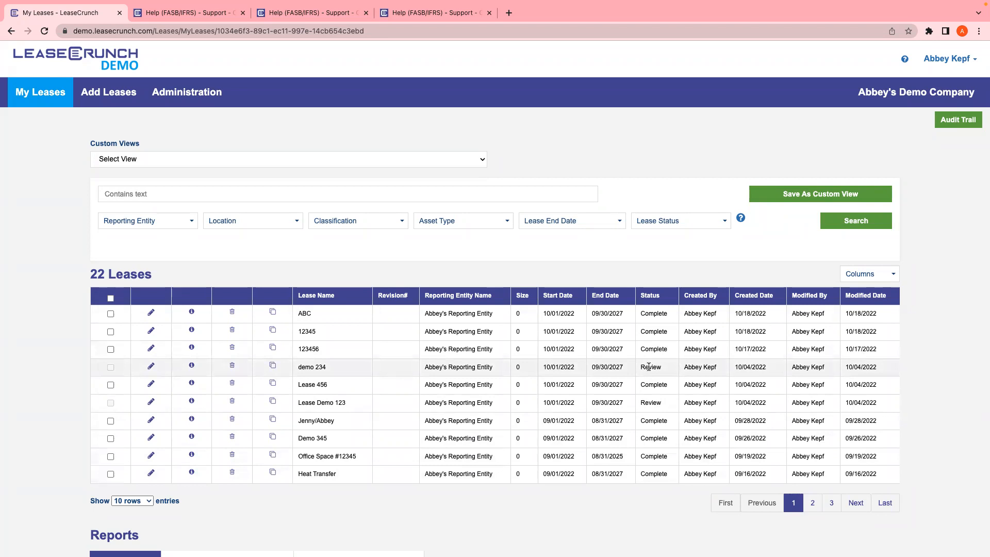
left_click_drag(664, 367, 640, 366)
left_click(342, 282)
Select only the leases ABC and 12345 in the leases list for reporting
scroll(441, 245, "down", 5)
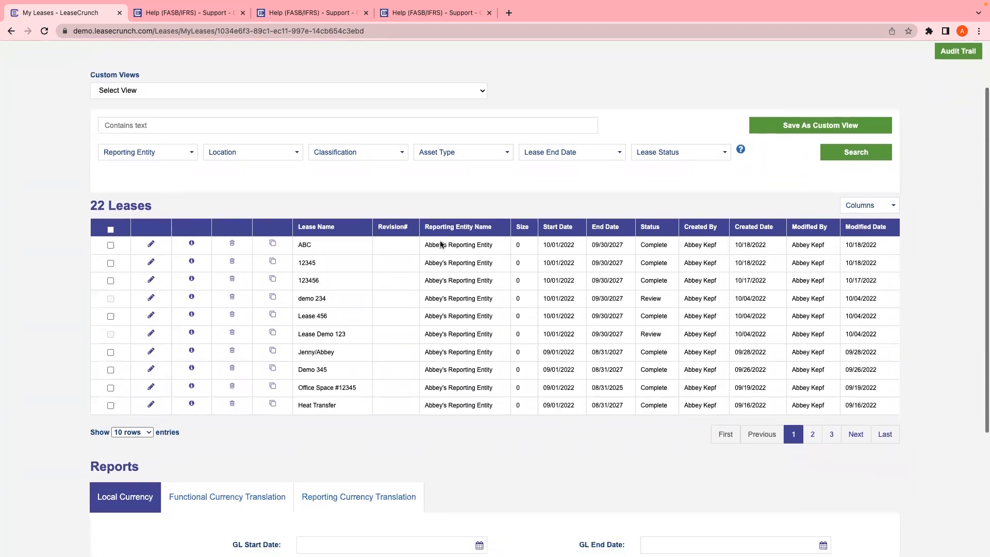
scroll(428, 402, "up", 1)
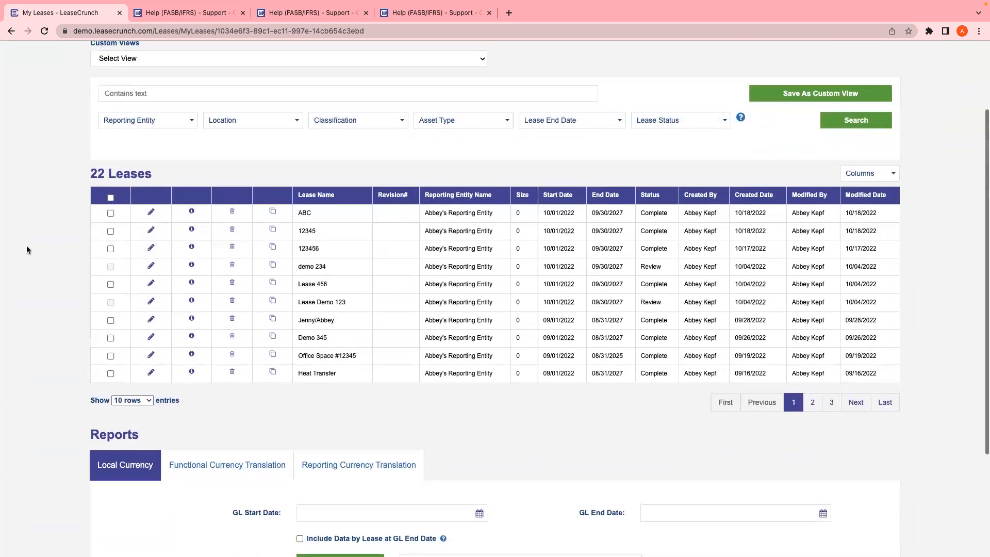
left_click(110, 231)
left_click(110, 249)
left_click(111, 285)
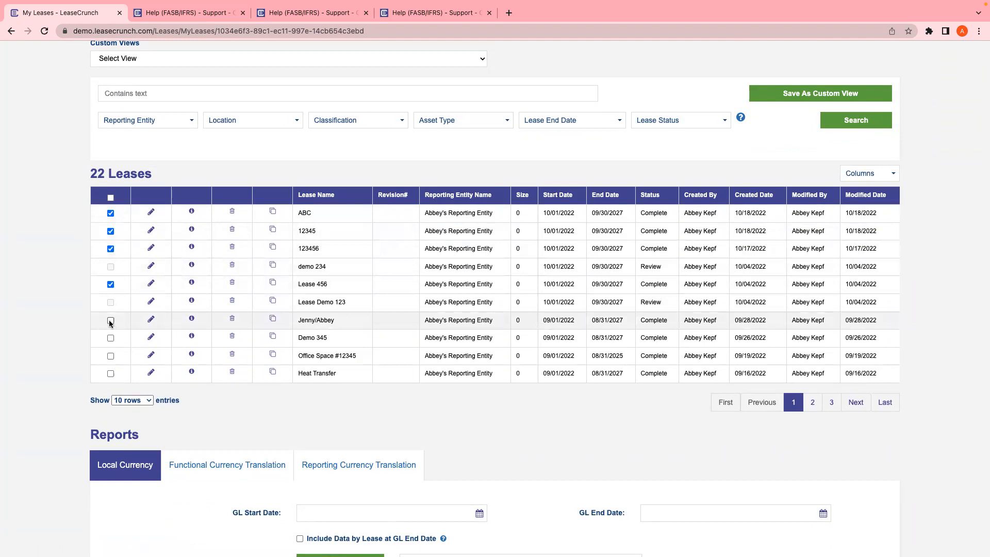
left_click(110, 285)
left_click(110, 249)
Set the local currency reports' GL start date to Oct-2022 and GL end date to Oct-2023
scroll(159, 423, "down", 3)
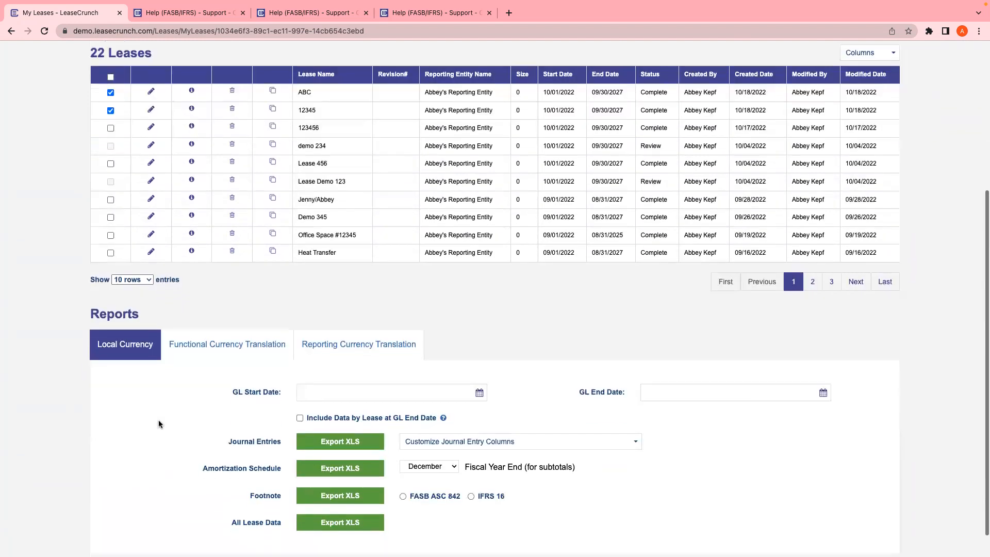
scroll(159, 423, "down", 1)
left_click(338, 363)
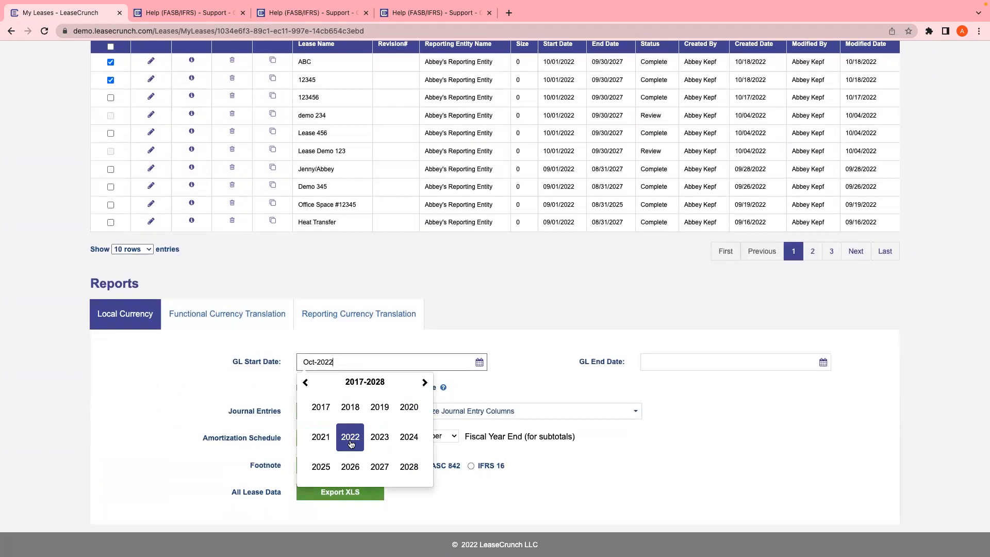
left_click(351, 443)
left_click(346, 463)
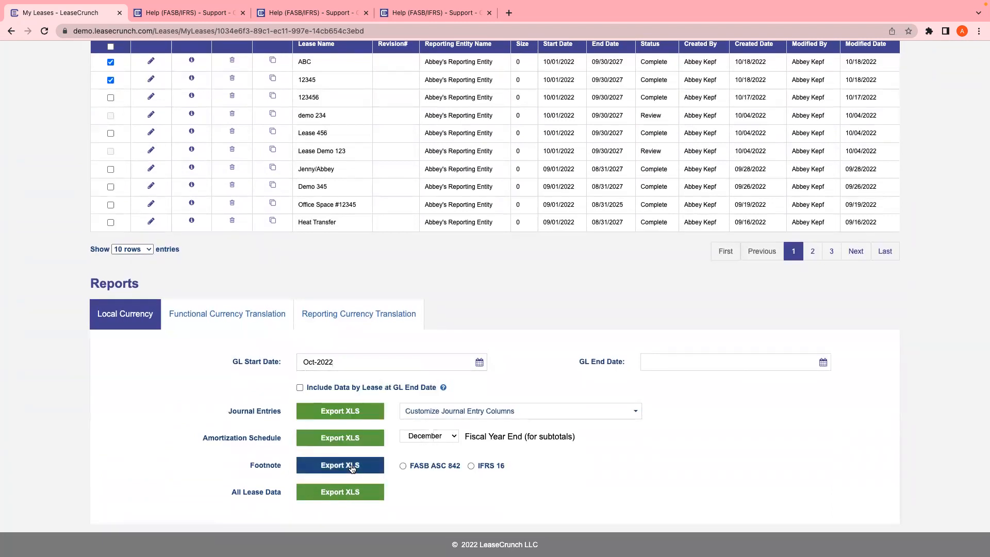
left_click(708, 354)
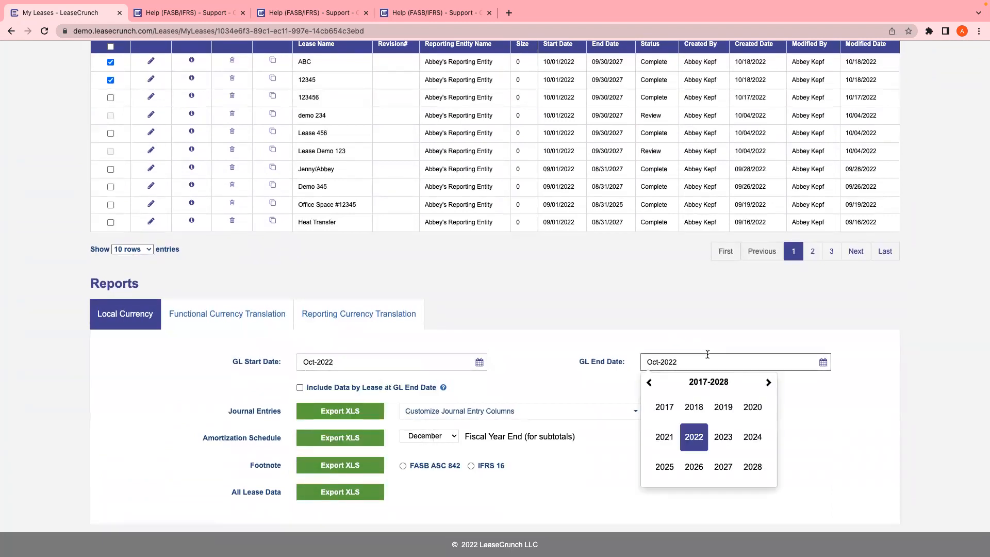
left_click(721, 436)
left_click(693, 466)
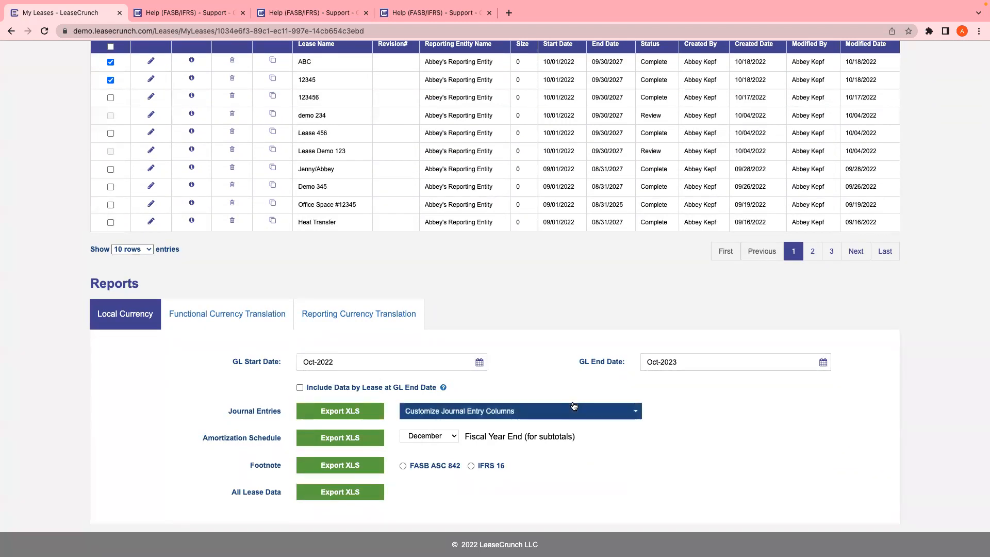
Export the journal entries report as XLS and bring the downloaded workbook into view in Excel
left_click(323, 412)
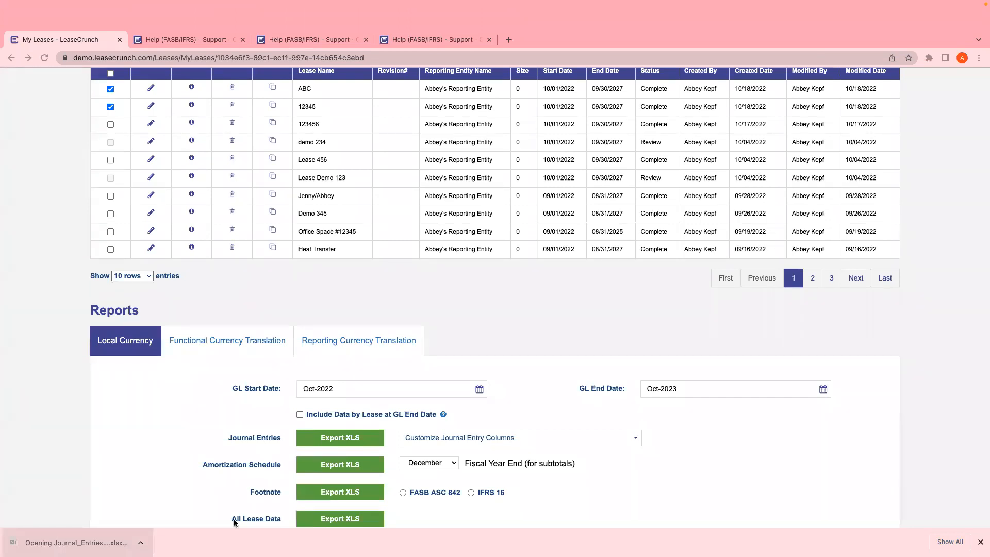
key("ctrl+Up")
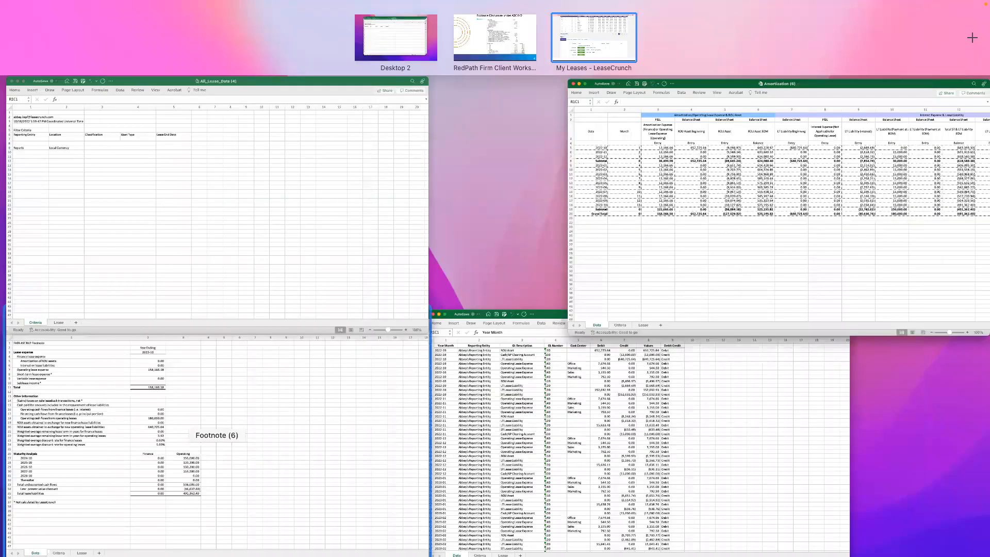
left_click_drag(275, 154, 289, 204)
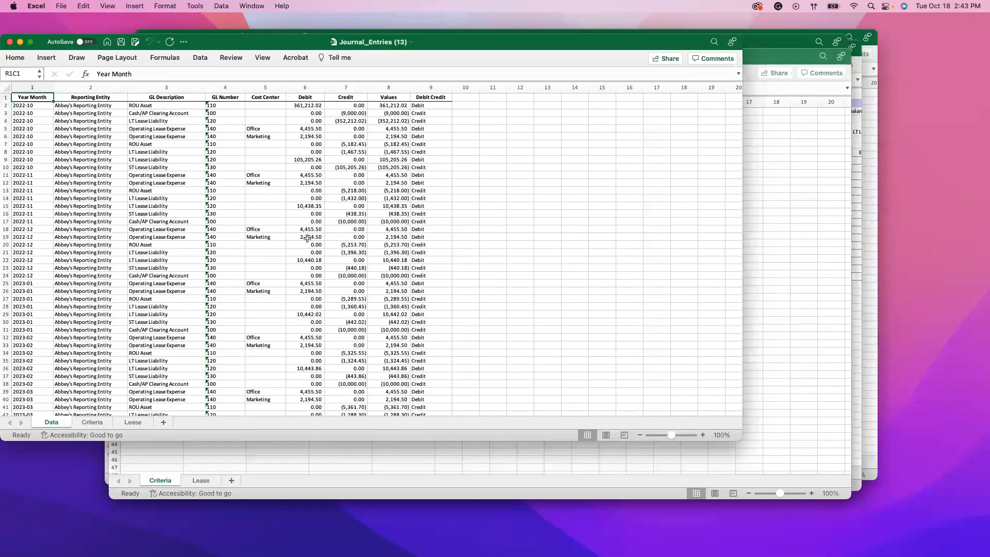
left_click_drag(283, 45, 360, 46)
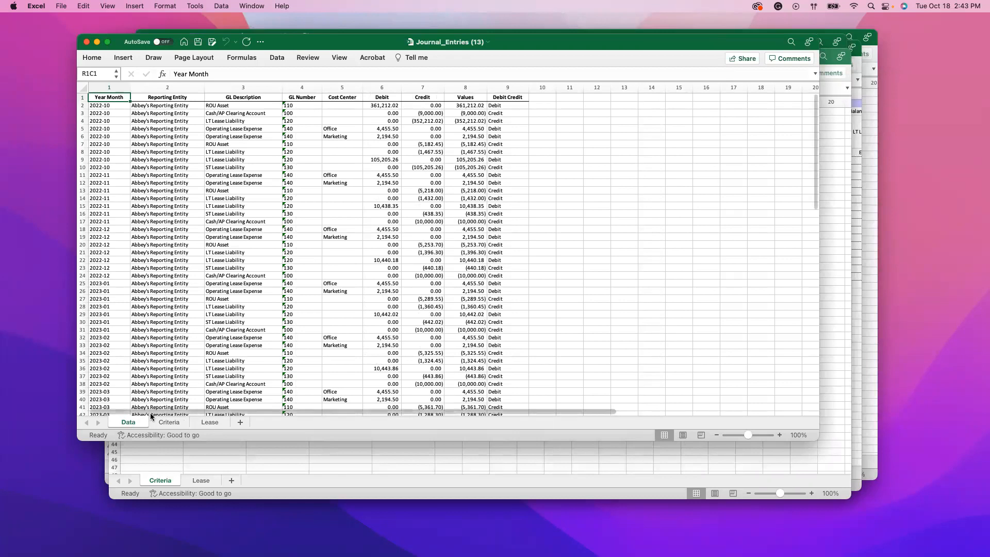
Review the journal entries workbook's Data, Criteria and Lease sheets, and return to LeaseCrunch
scroll(225, 354, "down", 7)
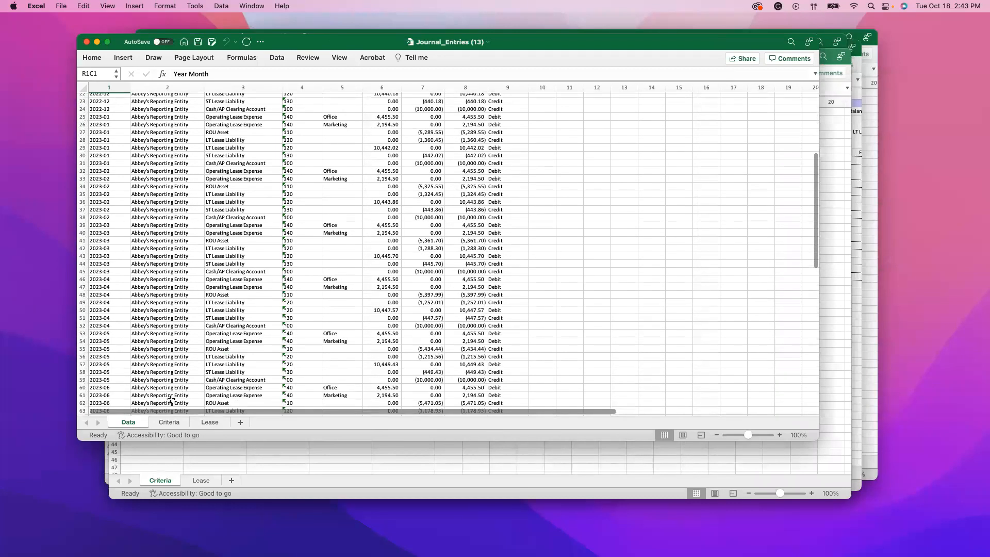
left_click(166, 422)
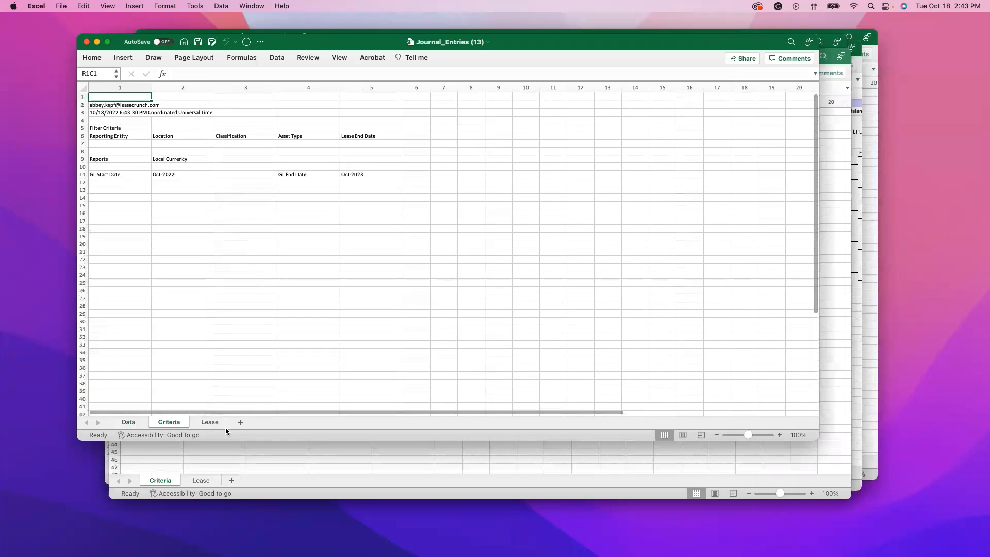
left_click(209, 424)
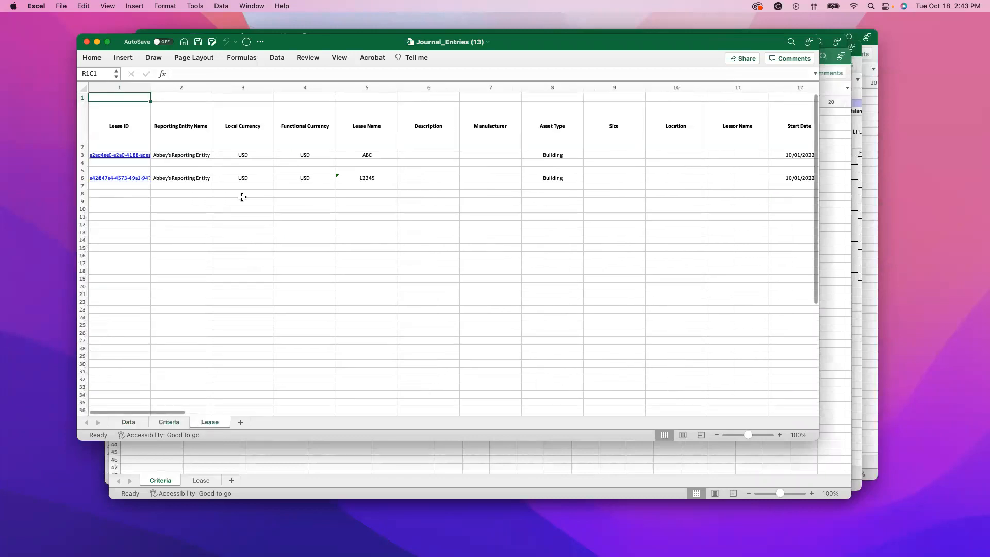
key("ctrl+Up")
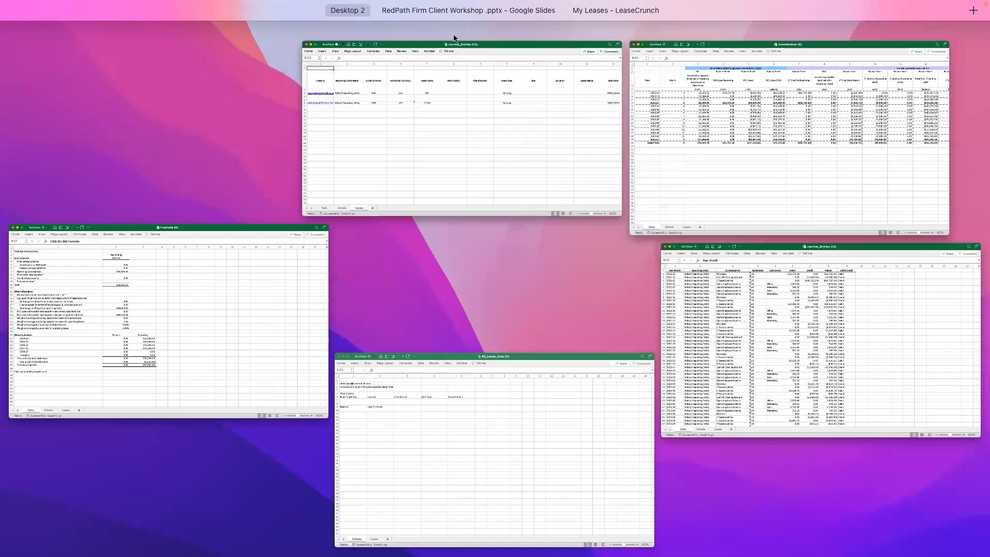
left_click(559, 48)
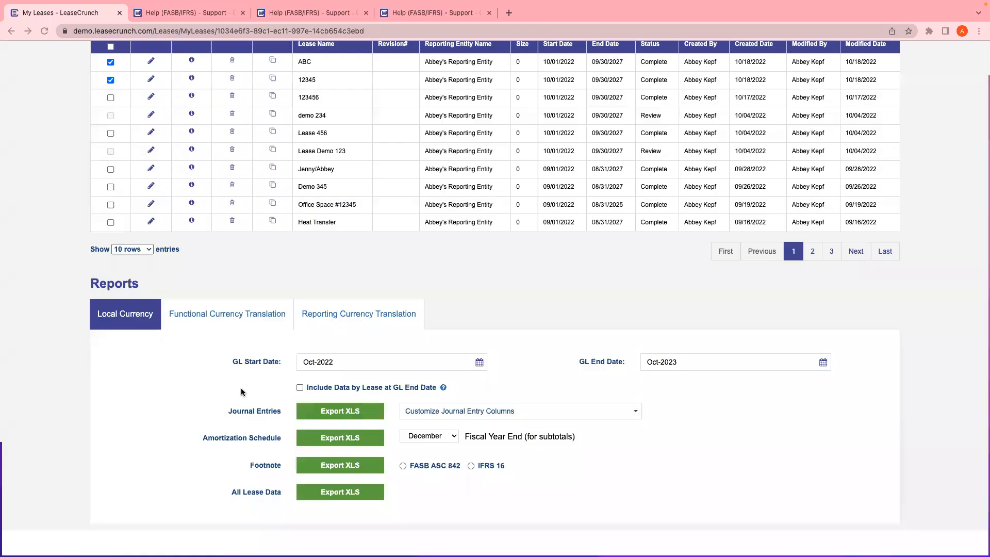
Export the amortization schedule as XLS and open the downloaded workbook in Excel
left_click(337, 437)
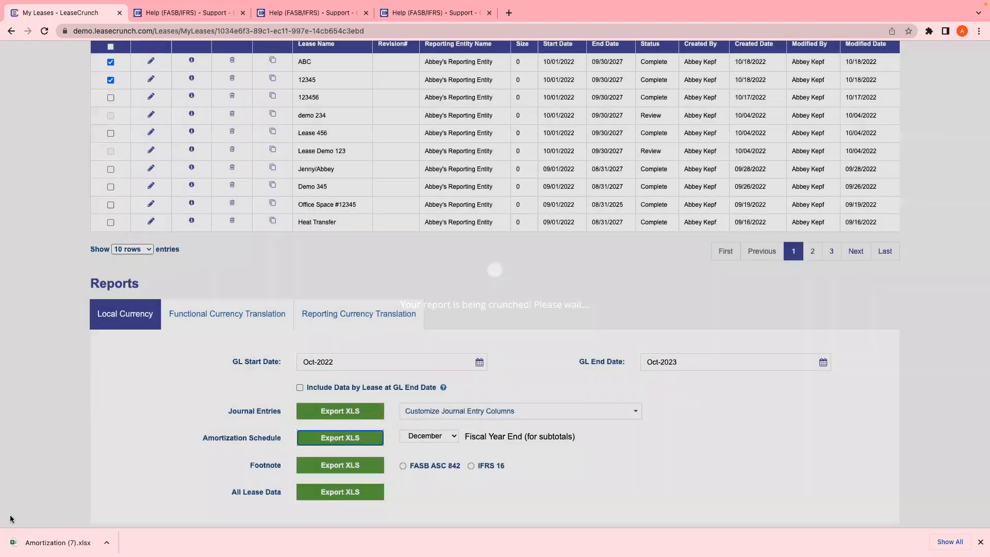
left_click(51, 543)
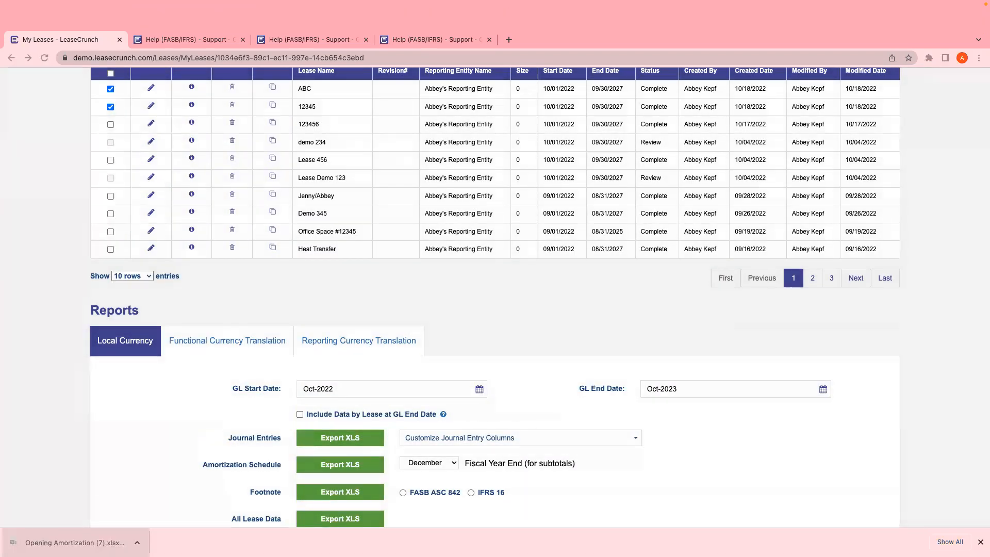
key("ctrl+Up")
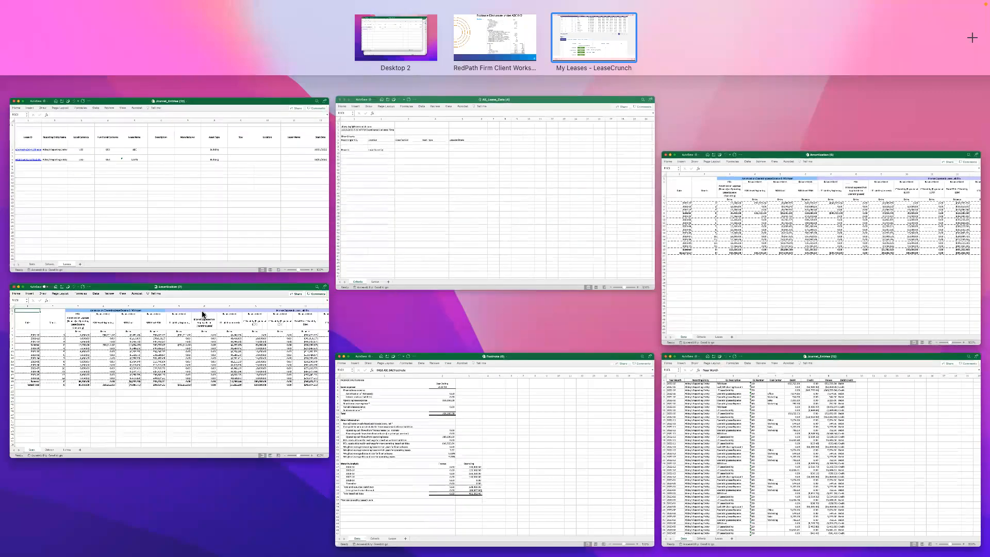
left_click(203, 314)
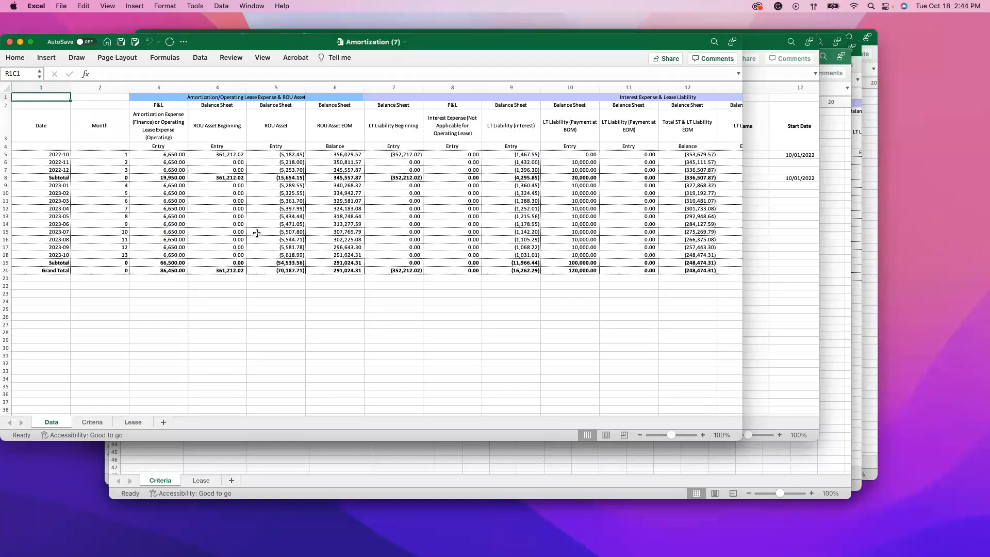
Examine all columns of the amortization schedule plus its Criteria and Lease sheets, and return to LeaseCrunch
scroll(256, 233, "right", 3)
scroll(257, 233, "right", 10)
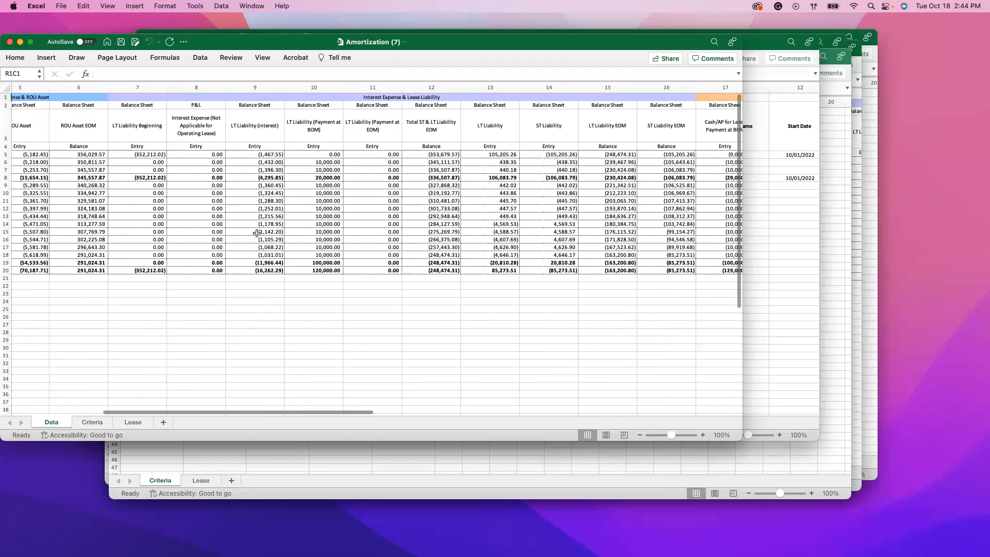
scroll(257, 233, "right", 10)
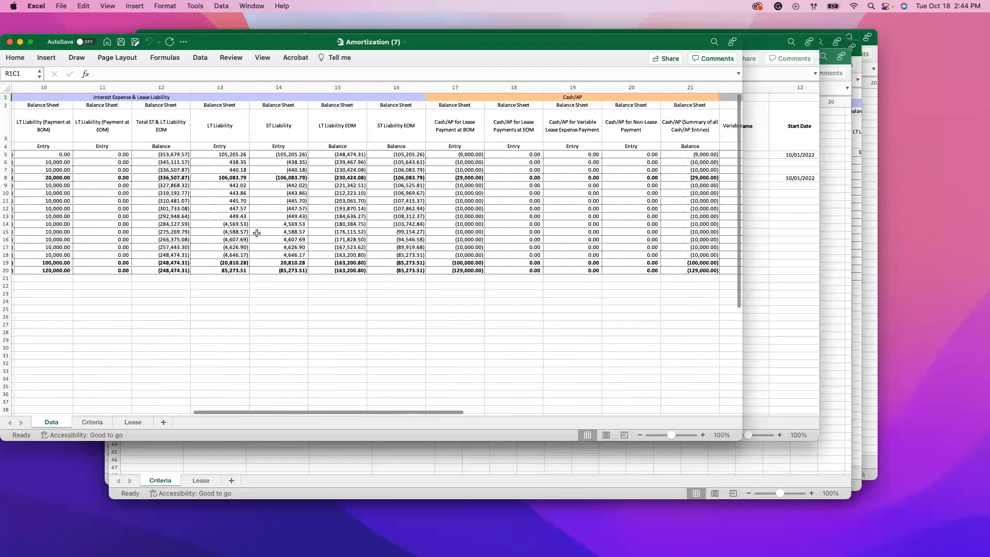
scroll(256, 233, "right", 10)
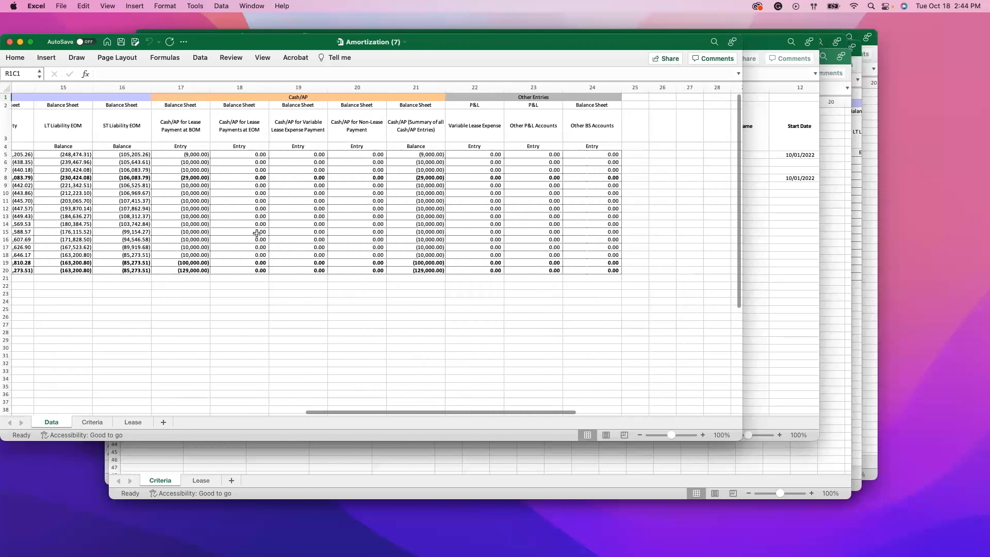
left_click(87, 421)
left_click(123, 423)
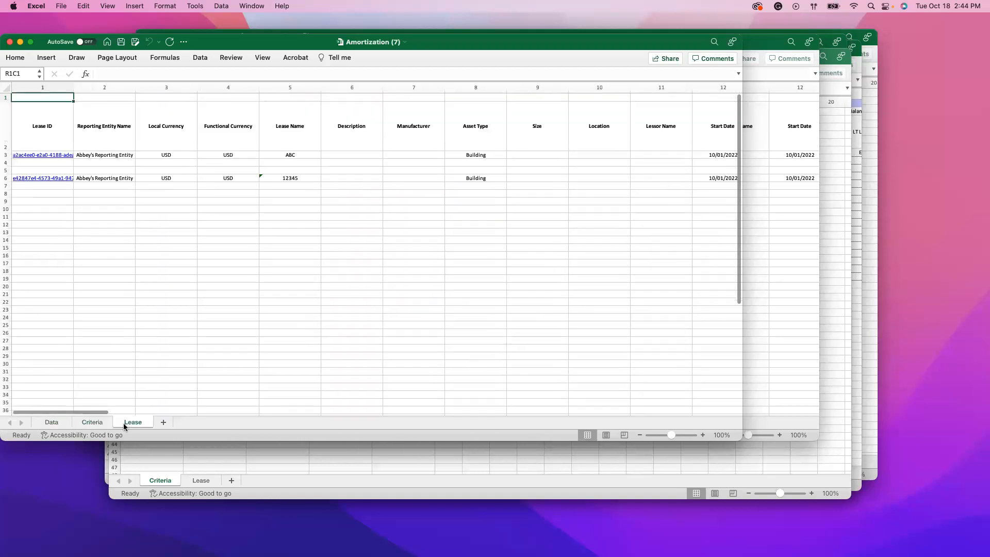
key("ctrl+Up")
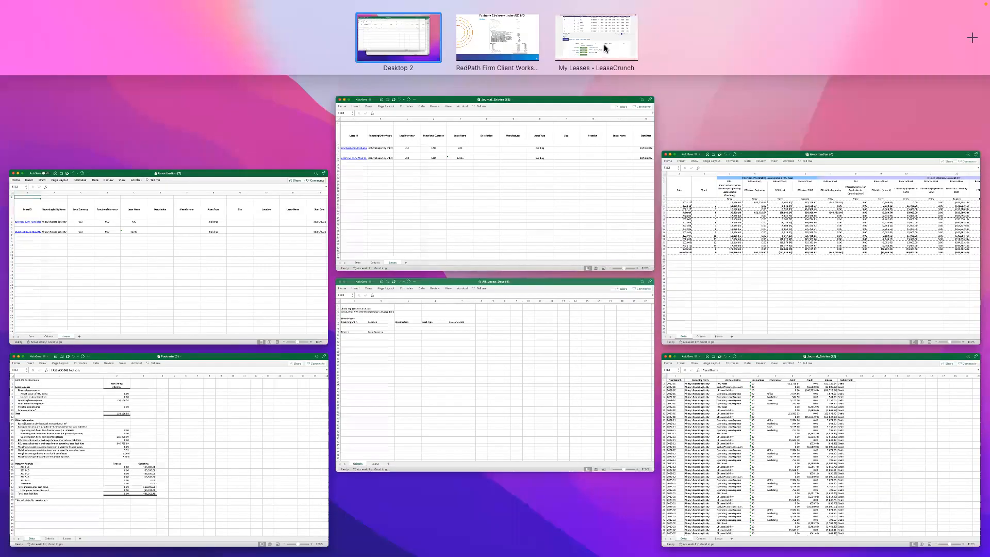
left_click(603, 41)
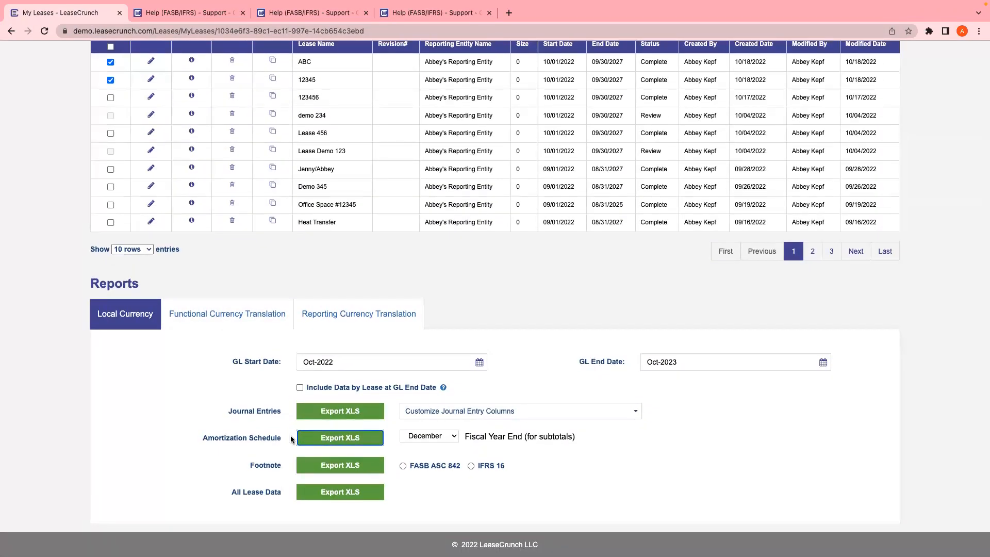
Export the footnote report as XLS under FASB ASC 842 and open the downloaded workbook in Excel
left_click(413, 467)
left_click(354, 463)
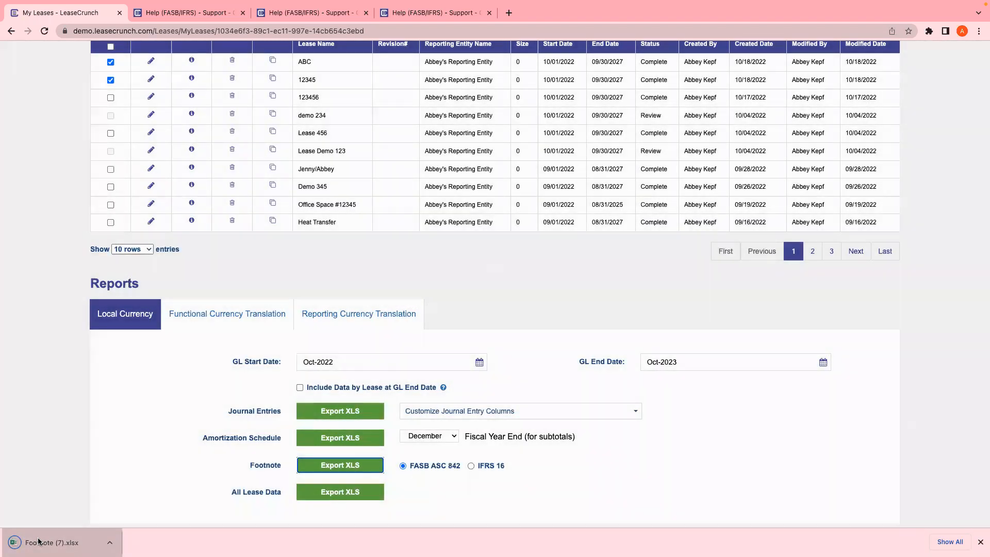
left_click(38, 542)
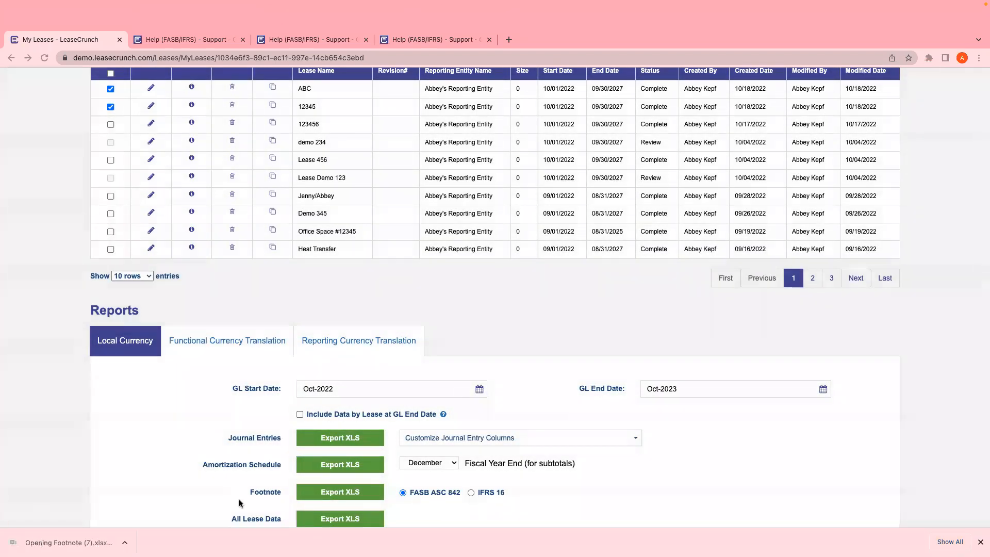
key("ctrl+Up")
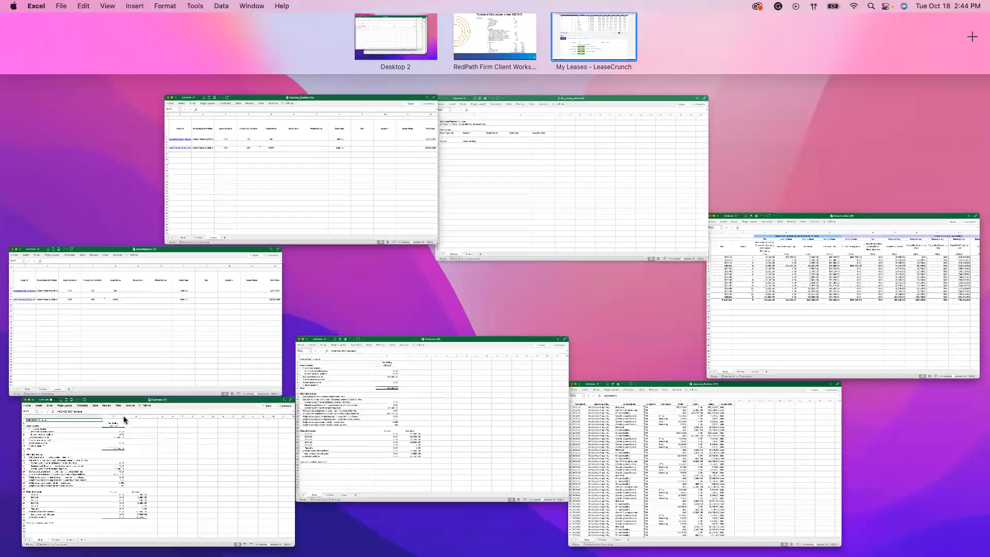
left_click(123, 415)
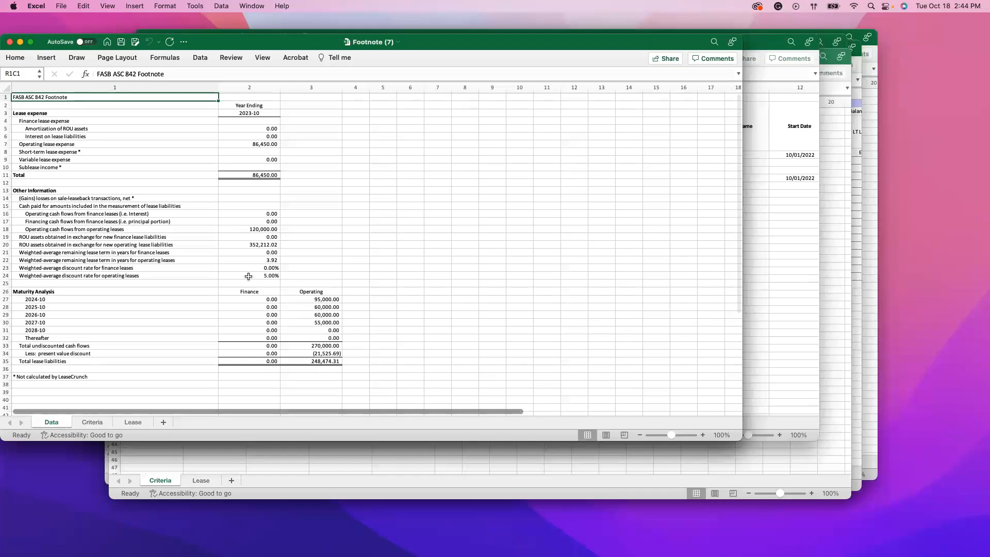
Review the footnote's lease expense, other information and maturity analysis, and return to LeaseCrunch
scroll(248, 276, "down", 1)
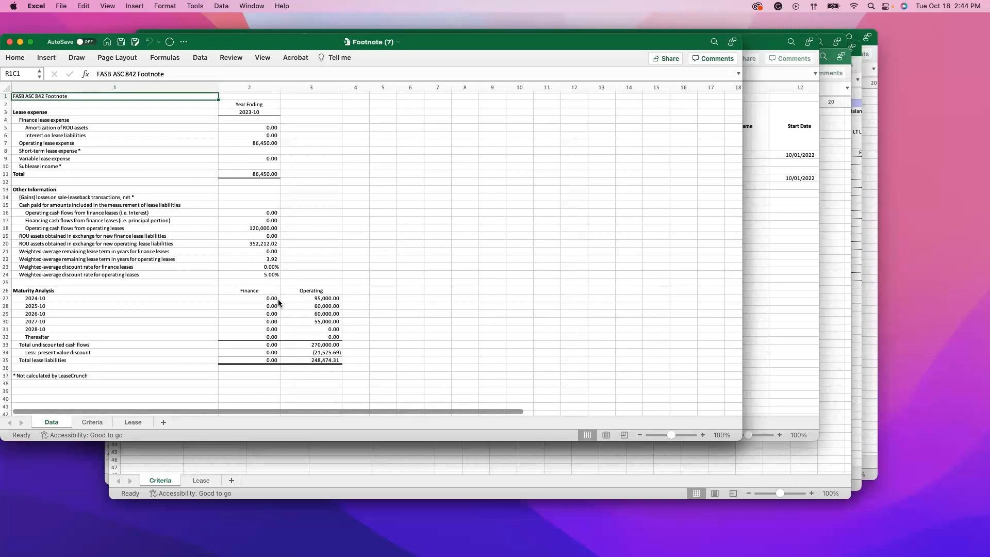
key("ctrl+Up")
left_click(555, 44)
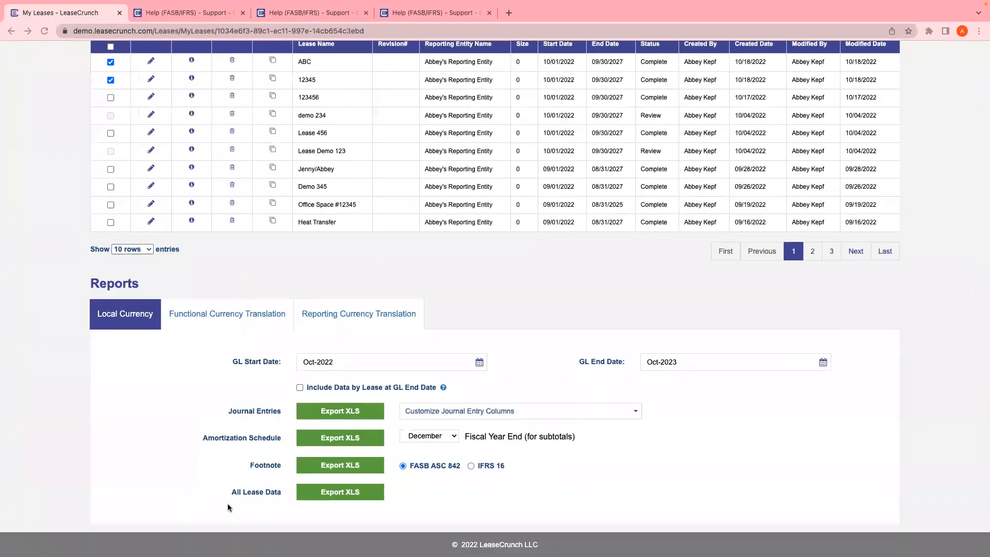
Export the report of all lease data as XLS and bring up the All_Lease_Data (5) workbook in Excel
left_click(332, 492)
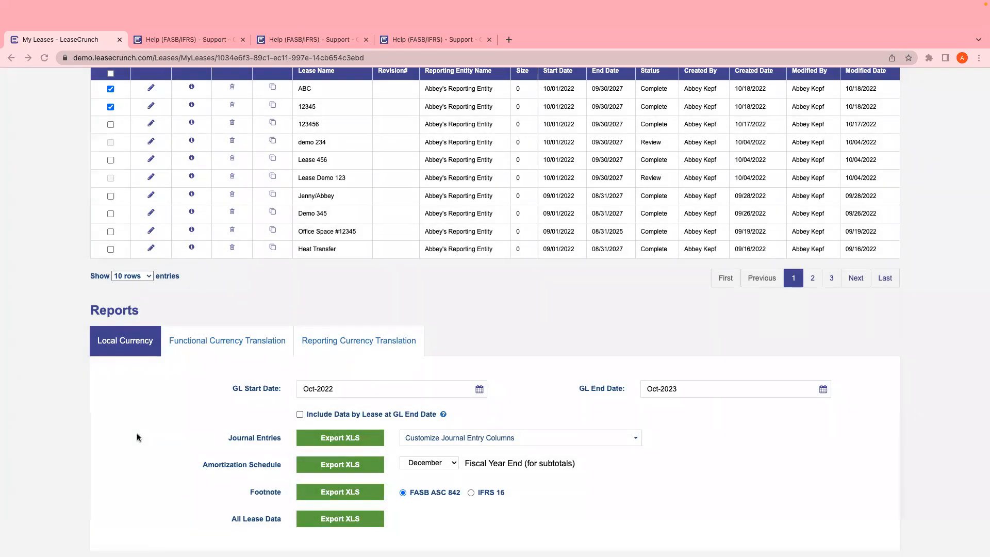
key("ctrl+Up")
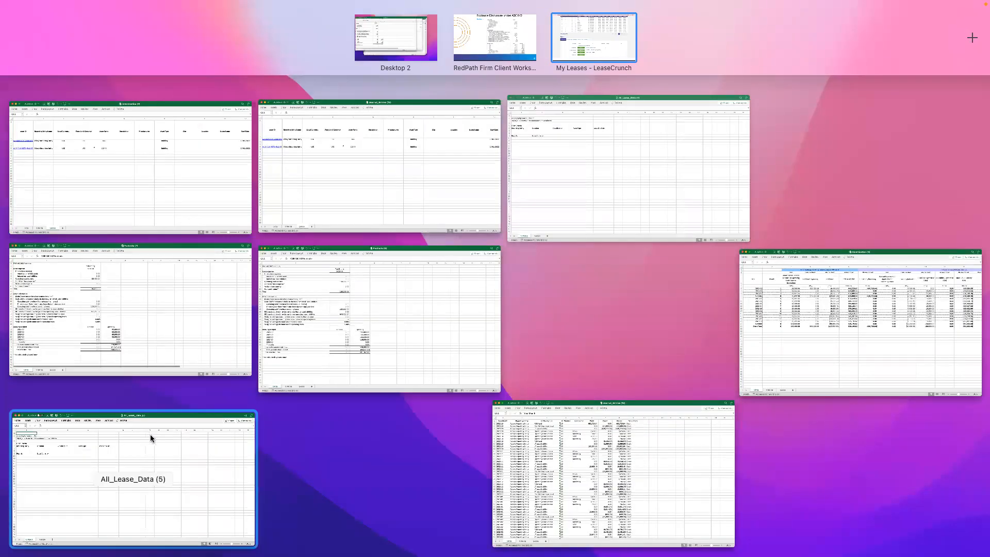
left_click(150, 437)
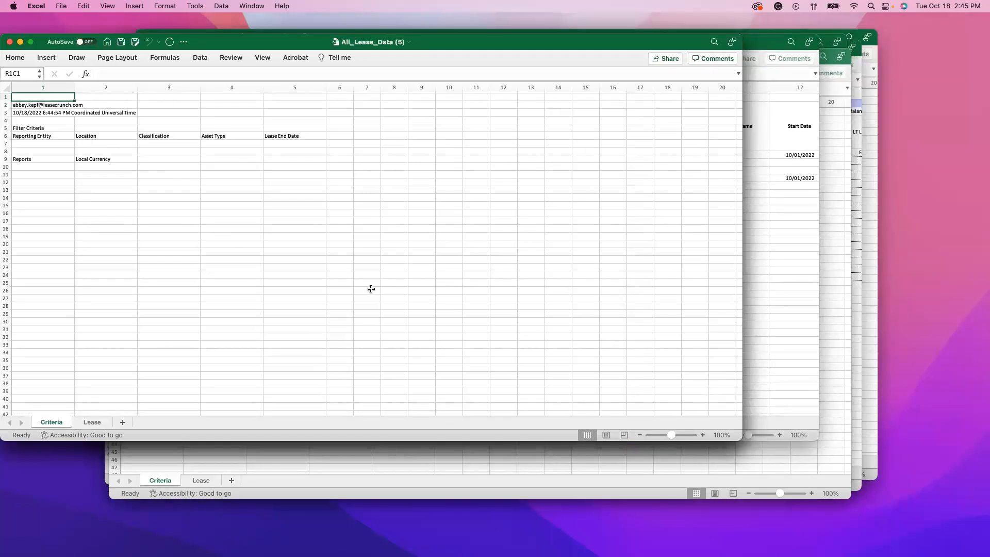
Switch to the RedPath Firm Client Workshop presentation and advance to the Next Steps slide on getting started with LeaseCrunch
key("ctrl+Up")
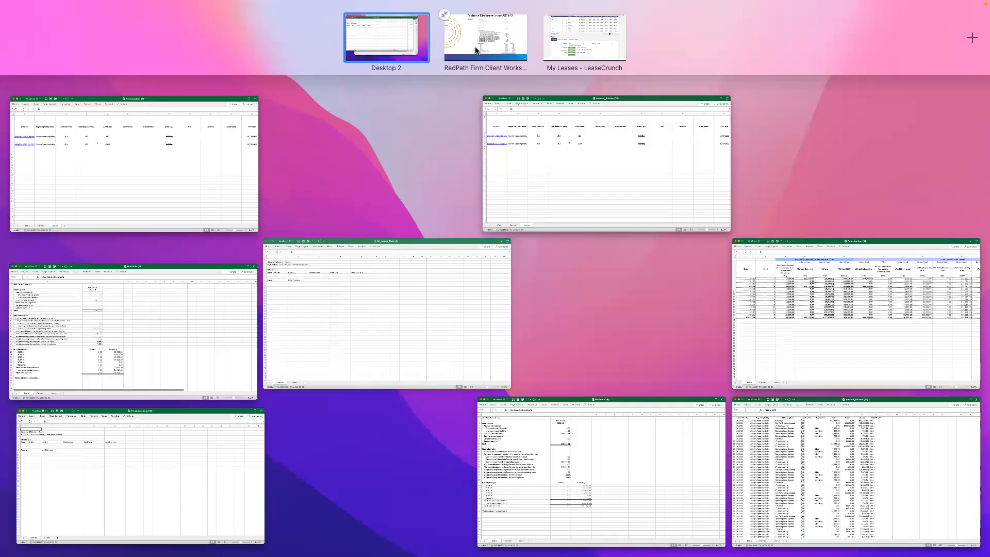
left_click(475, 50)
left_click(405, 172)
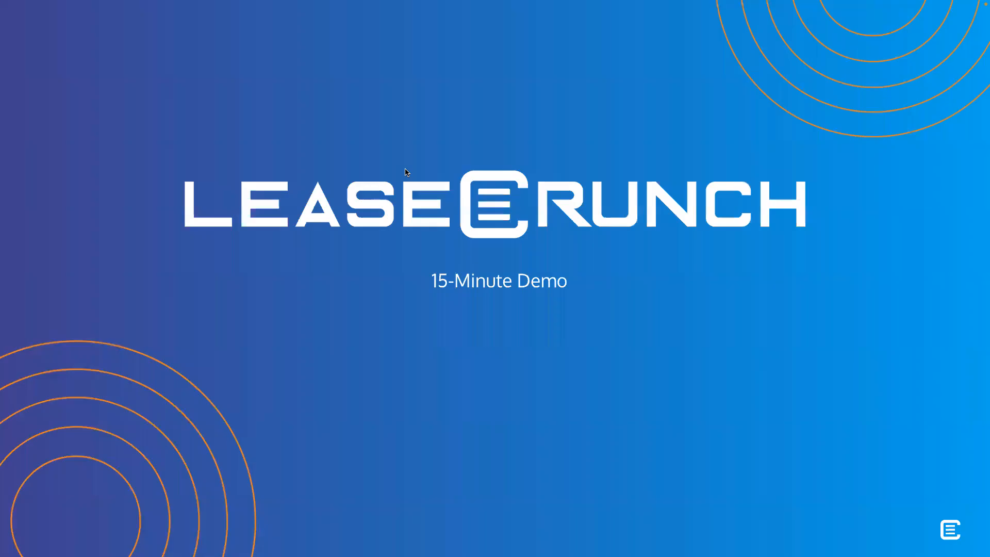
left_click(405, 172)
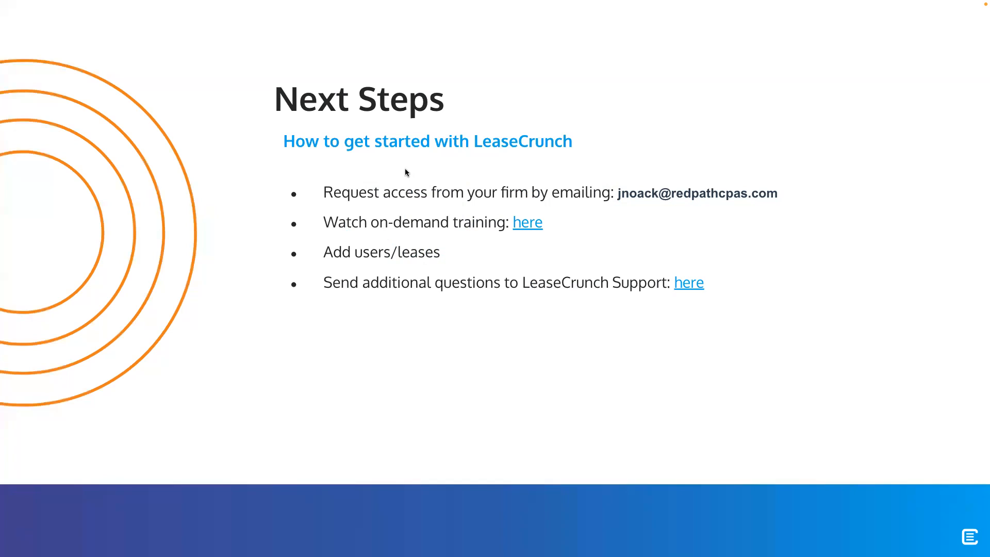